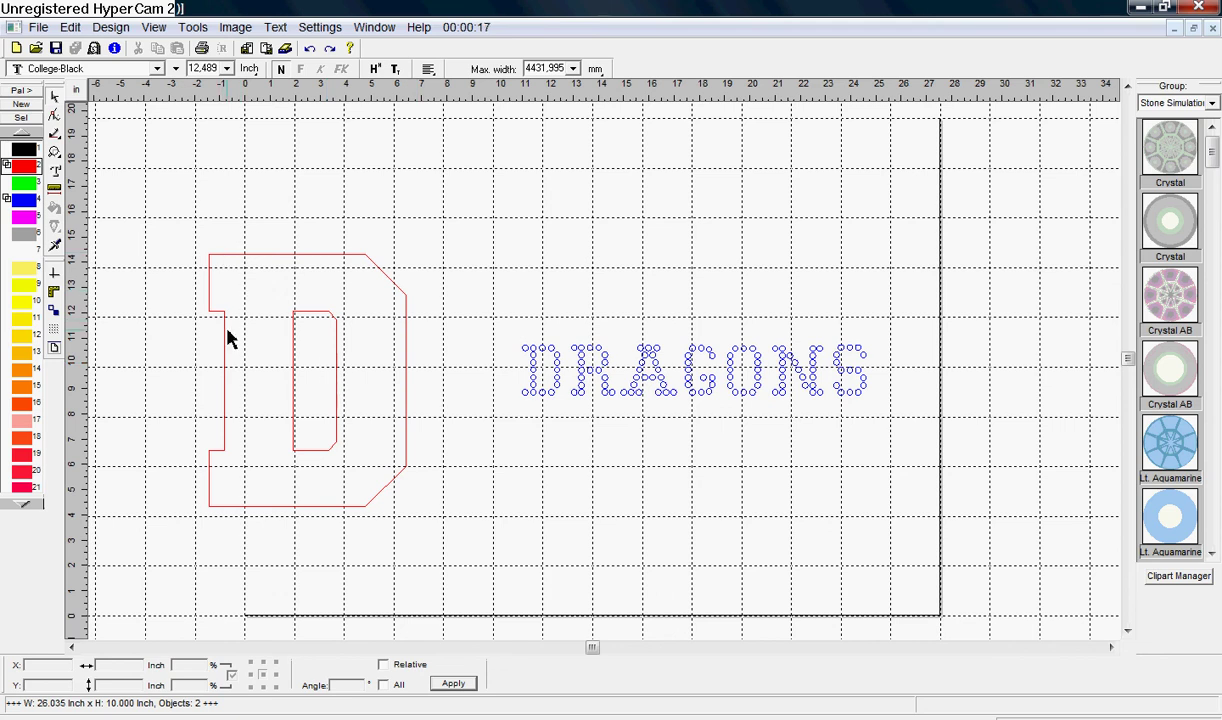
Outline and raster-fill the red letter D with 4.2 mm circles on Layer 3 at 6.6 mm spacing, using the Placing Tool.
left_click(221, 256)
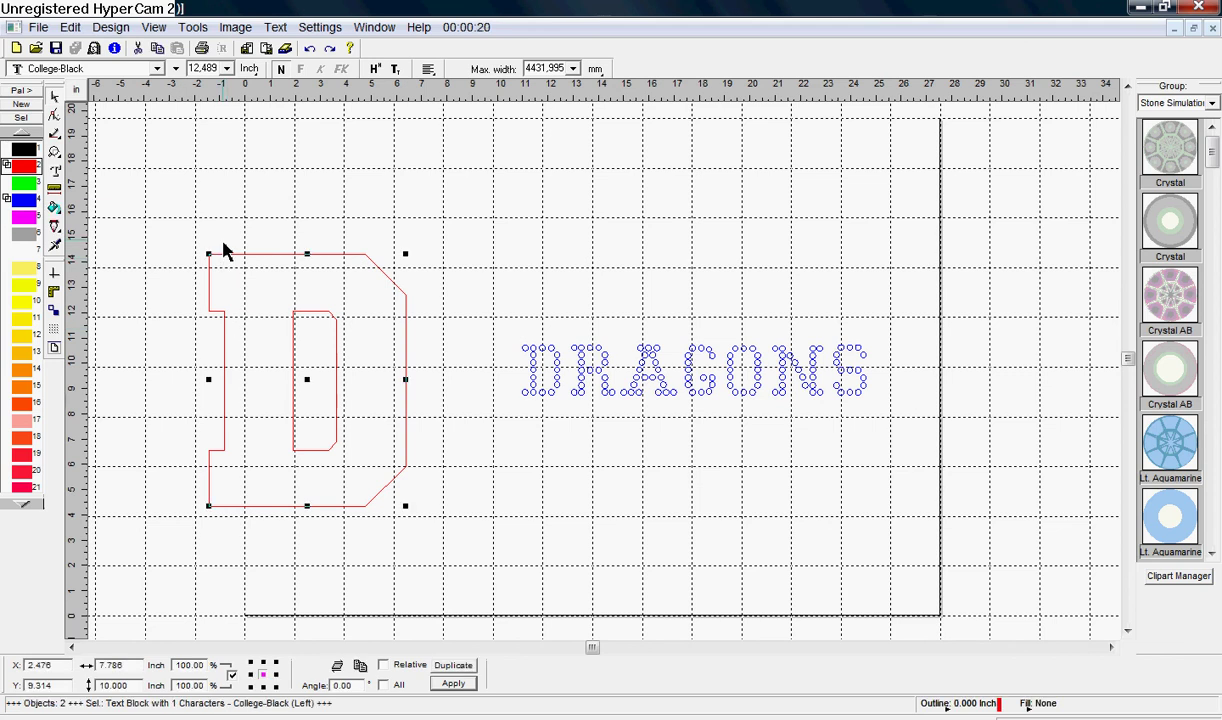
left_click(191, 30)
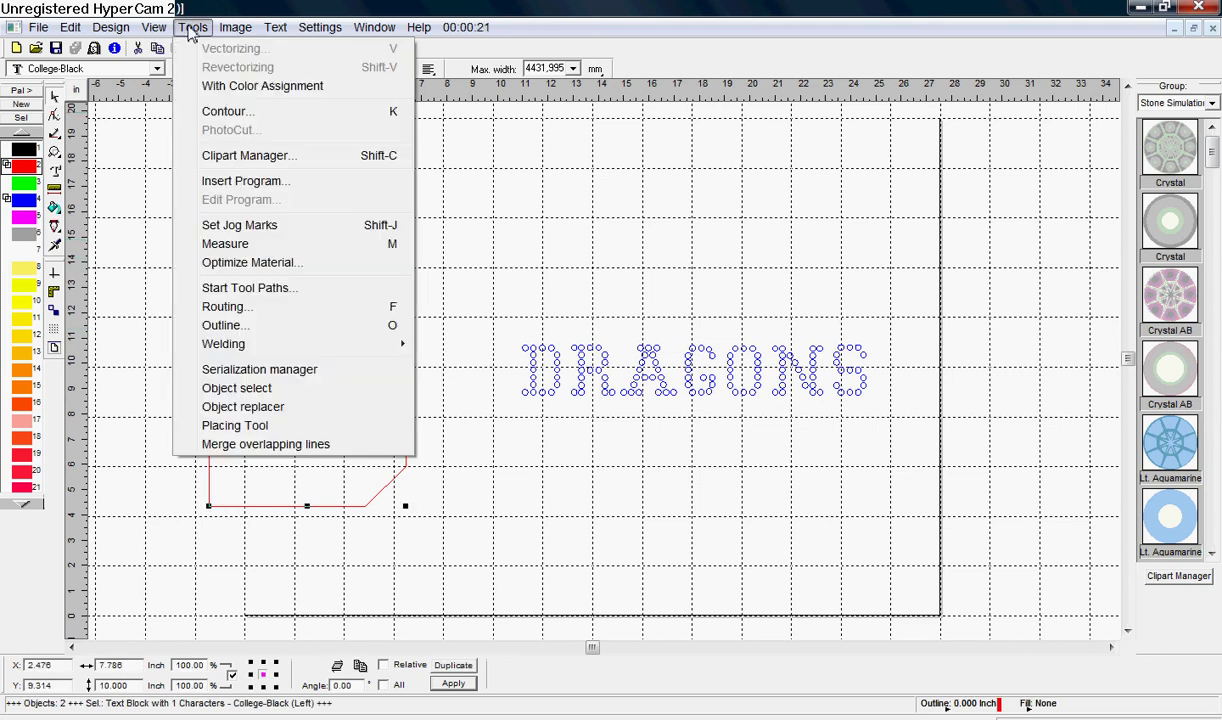
left_click(229, 426)
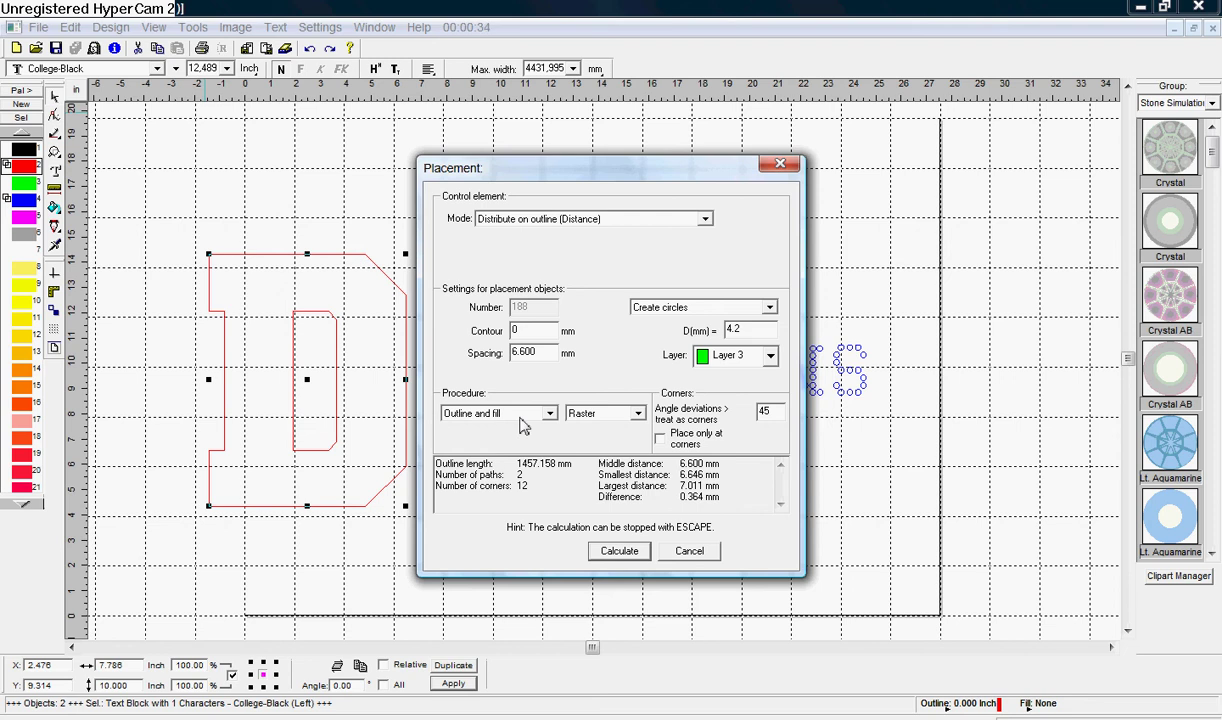
left_click(638, 415)
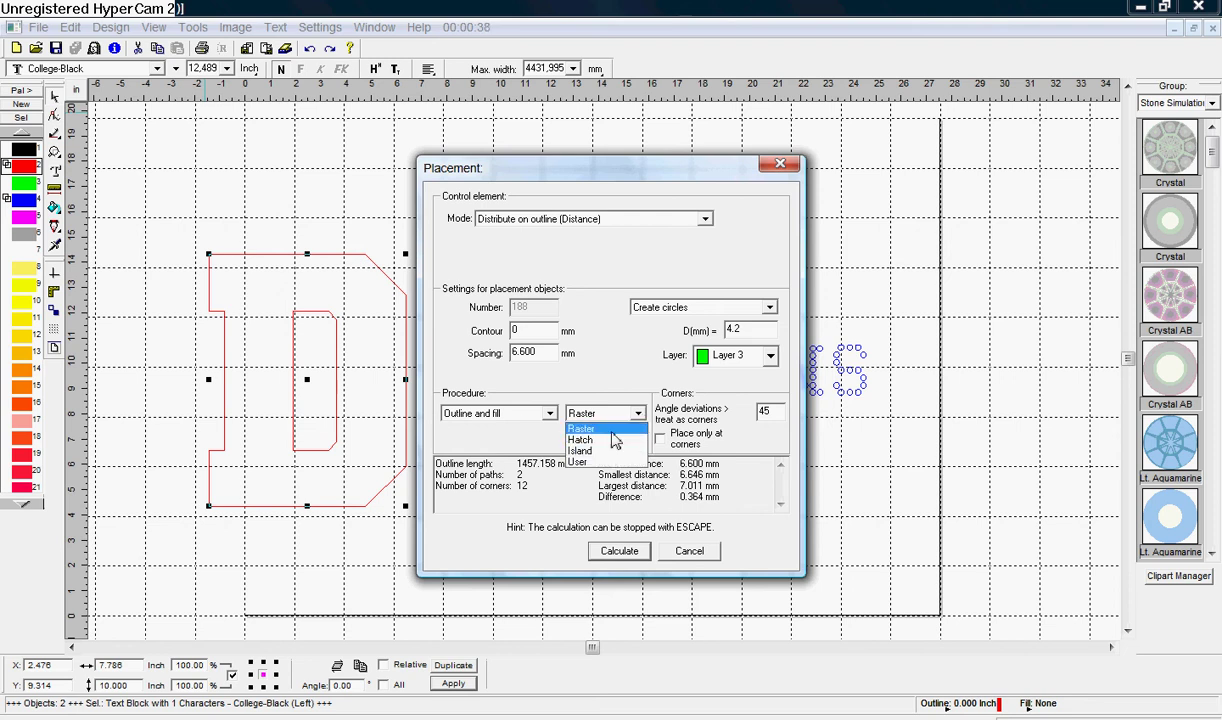
left_click(612, 431)
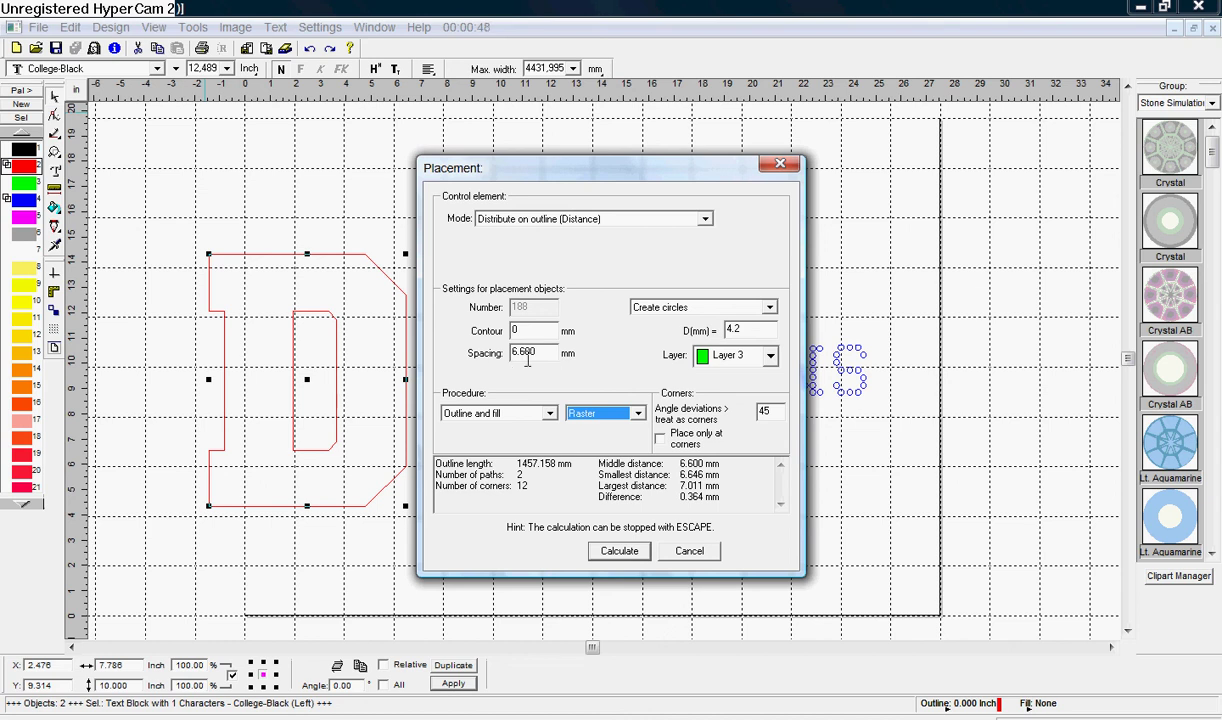
left_click(619, 554)
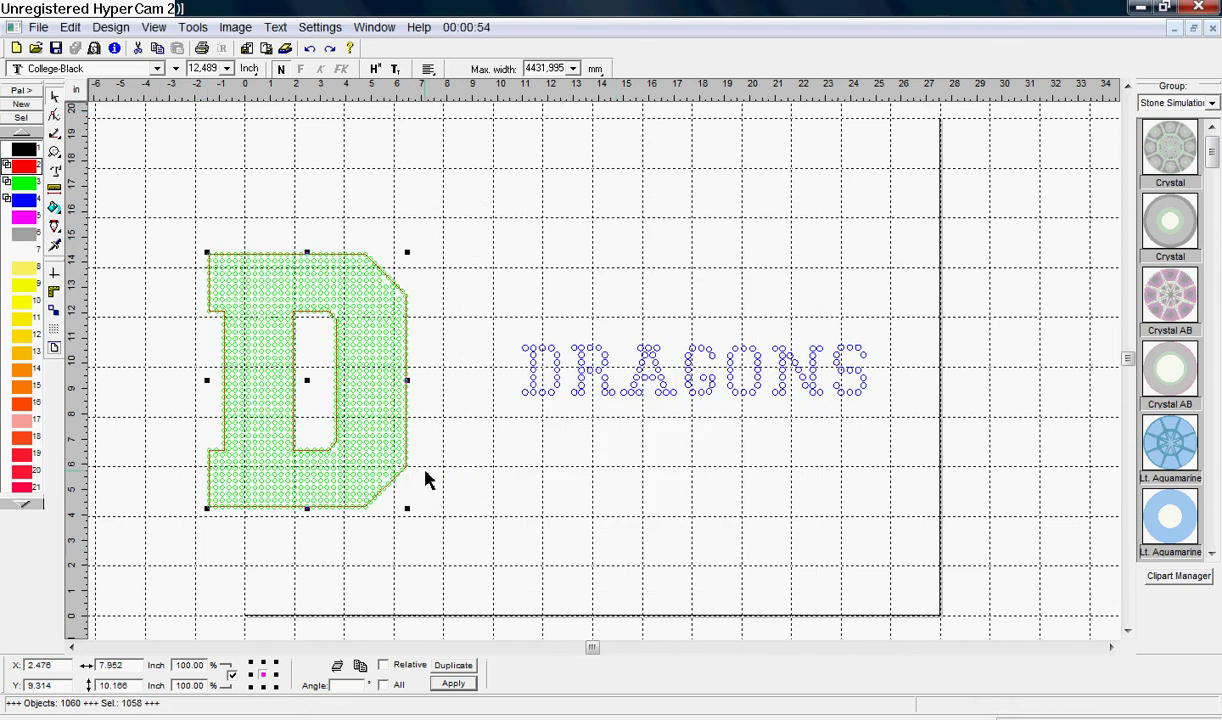
Centre the blue DRAGONS stone text over the letter D and rotate it counter-clockwise by about 13.9 degrees.
left_click(610, 404)
left_click(609, 396)
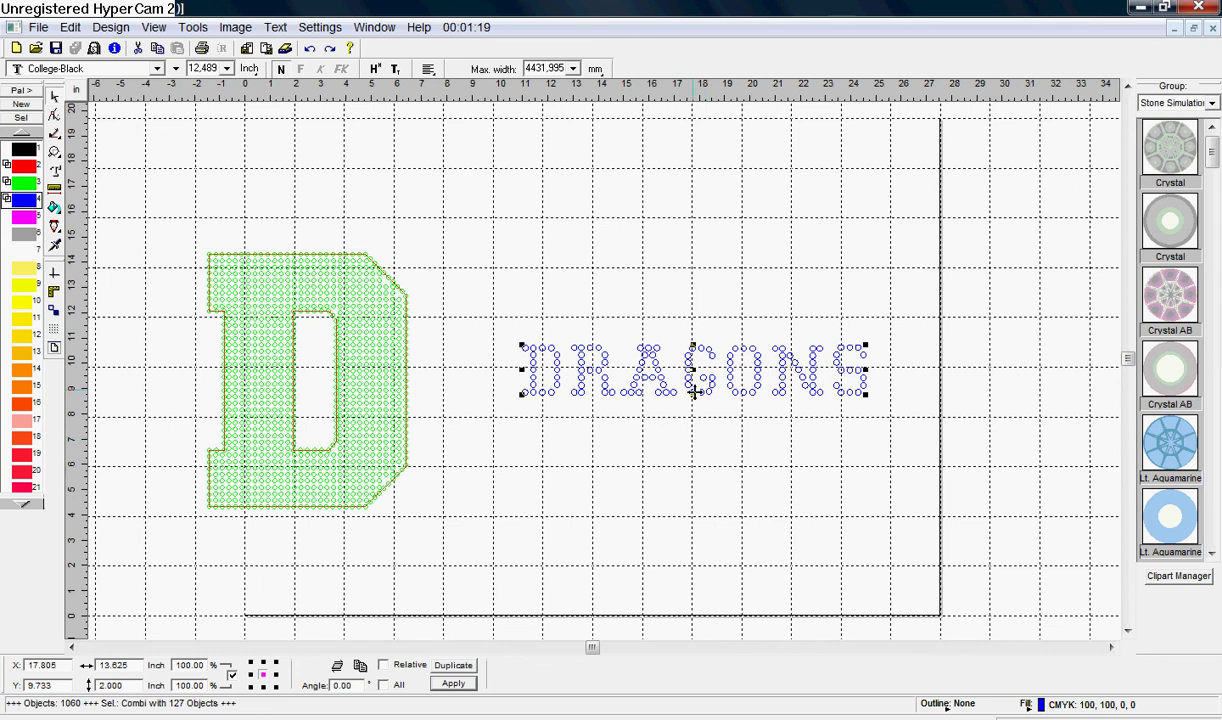
left_click_drag(693, 374, 305, 381)
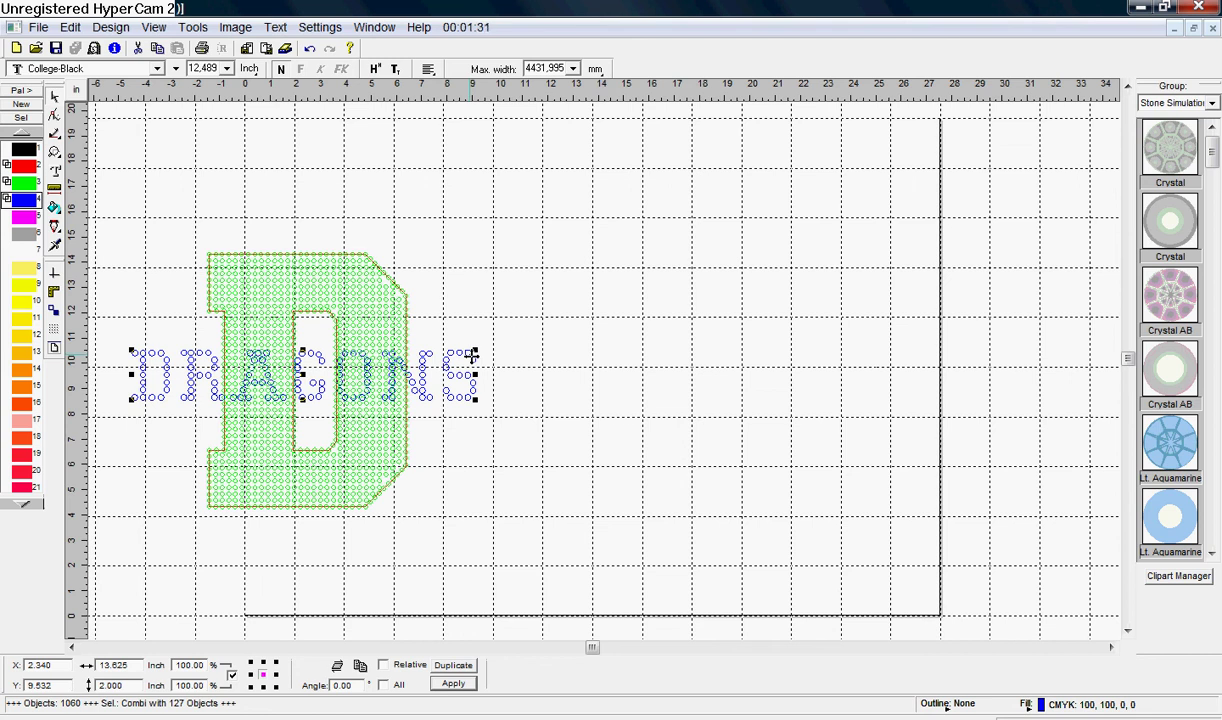
left_click_drag(471, 355, 474, 358)
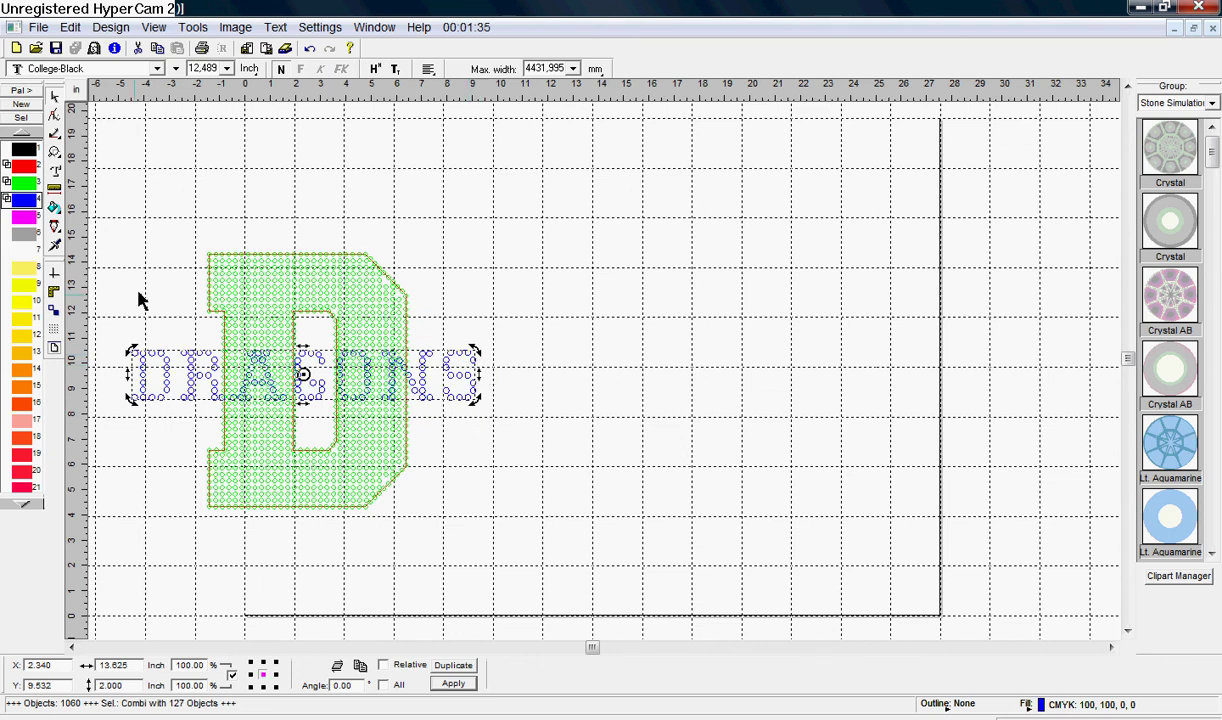
left_click(481, 355)
left_click_drag(476, 343, 468, 318)
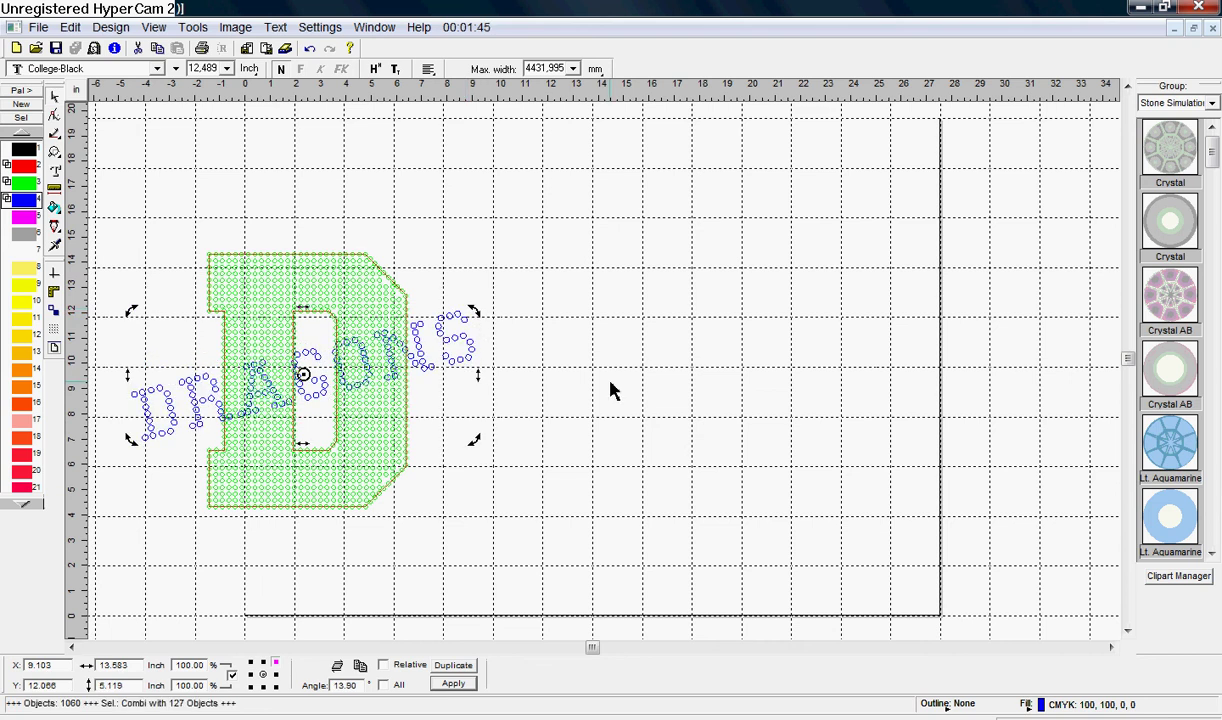
left_click(596, 478)
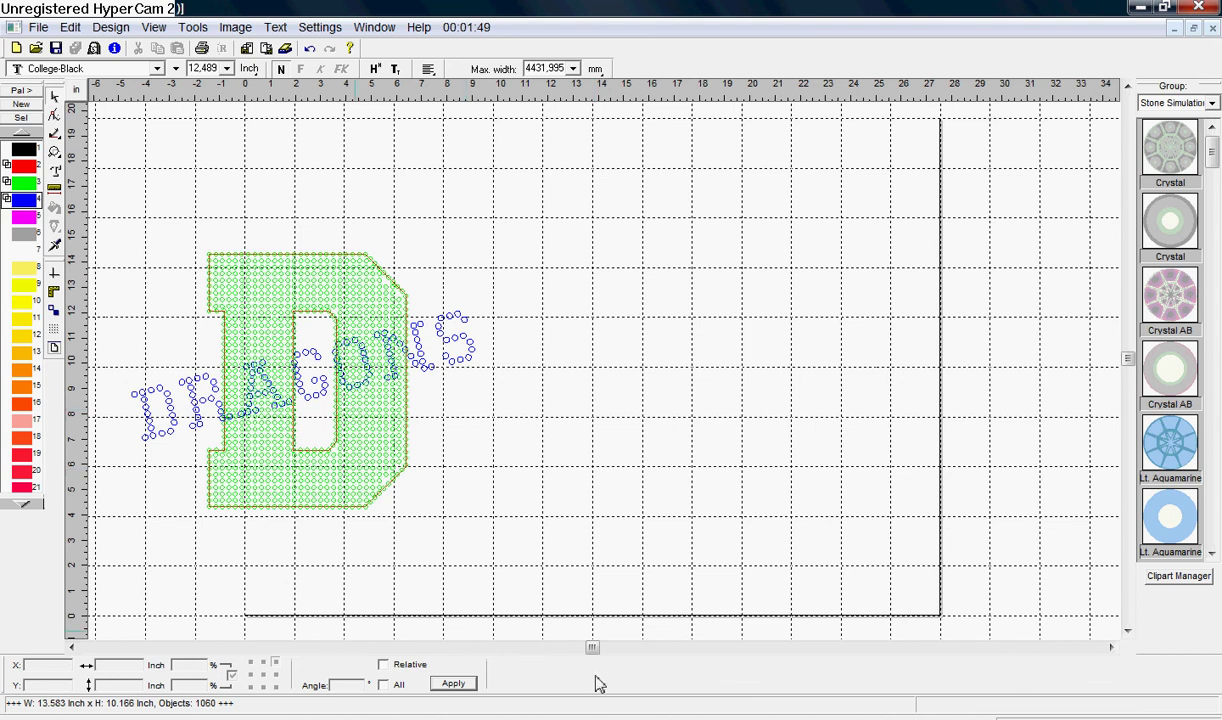
Select all objects on the blue layer and bring the DRAGONS text in front of the green stones.
left_click_drag(592, 647, 557, 656)
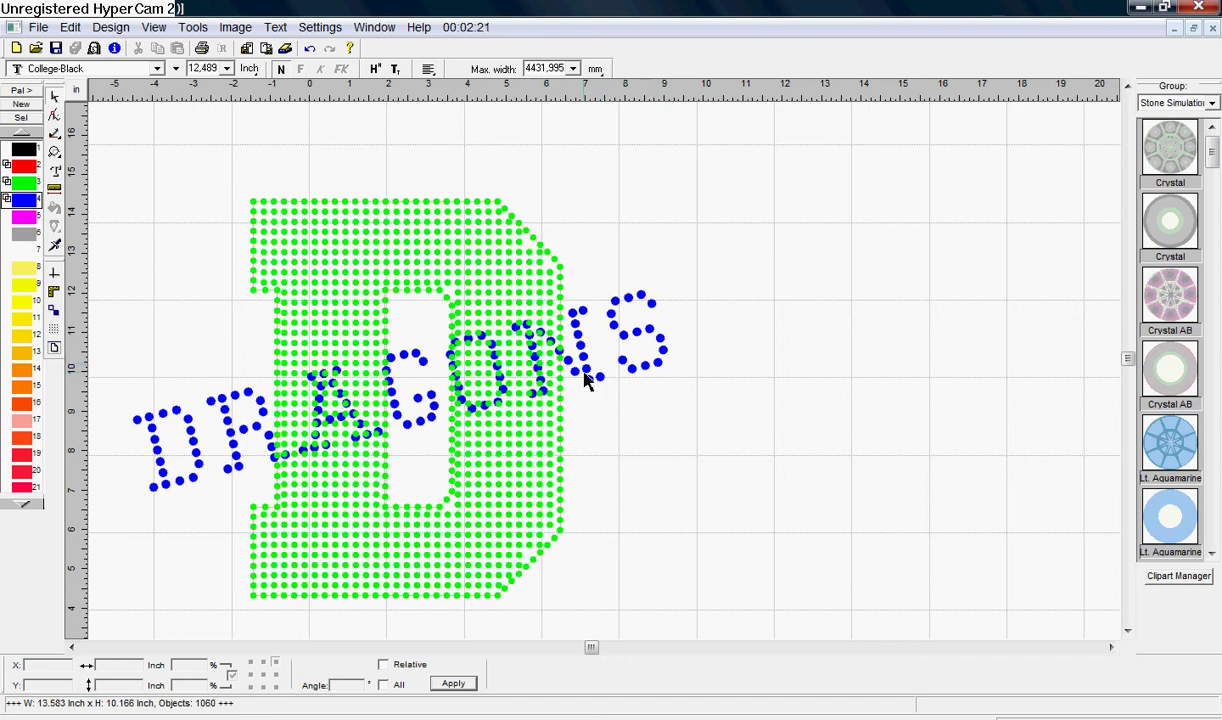
left_click(23, 205)
left_click(22, 118)
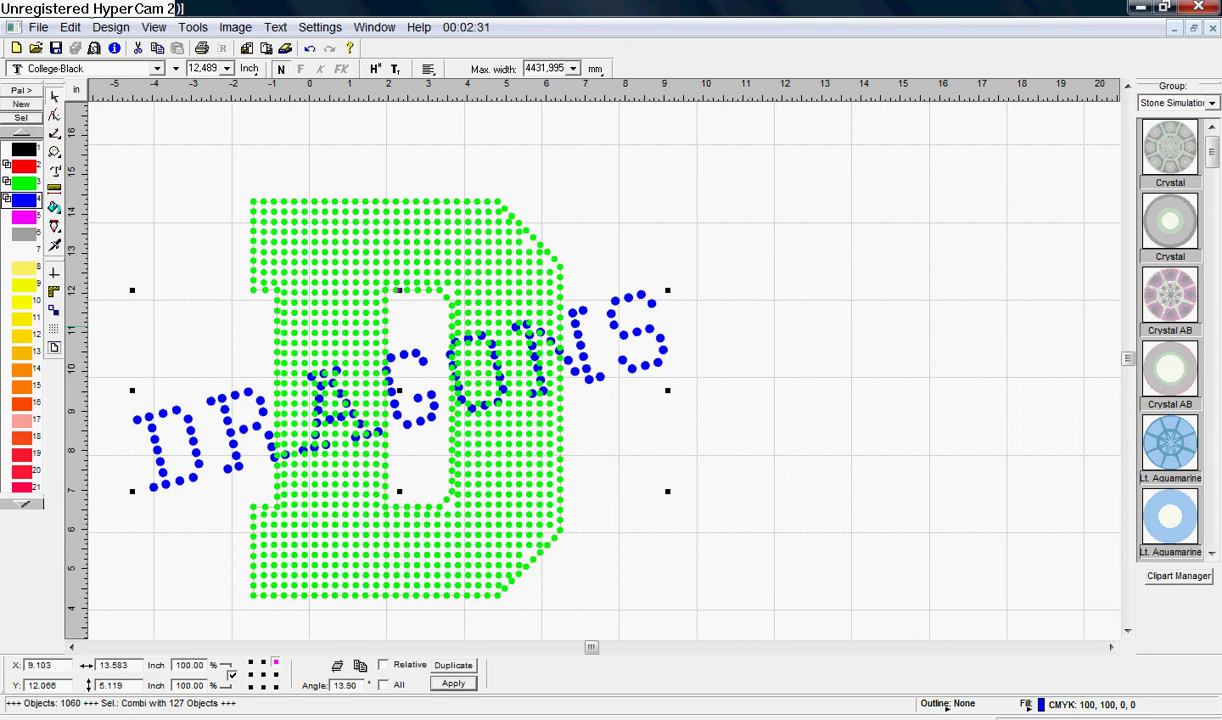
left_click(155, 28)
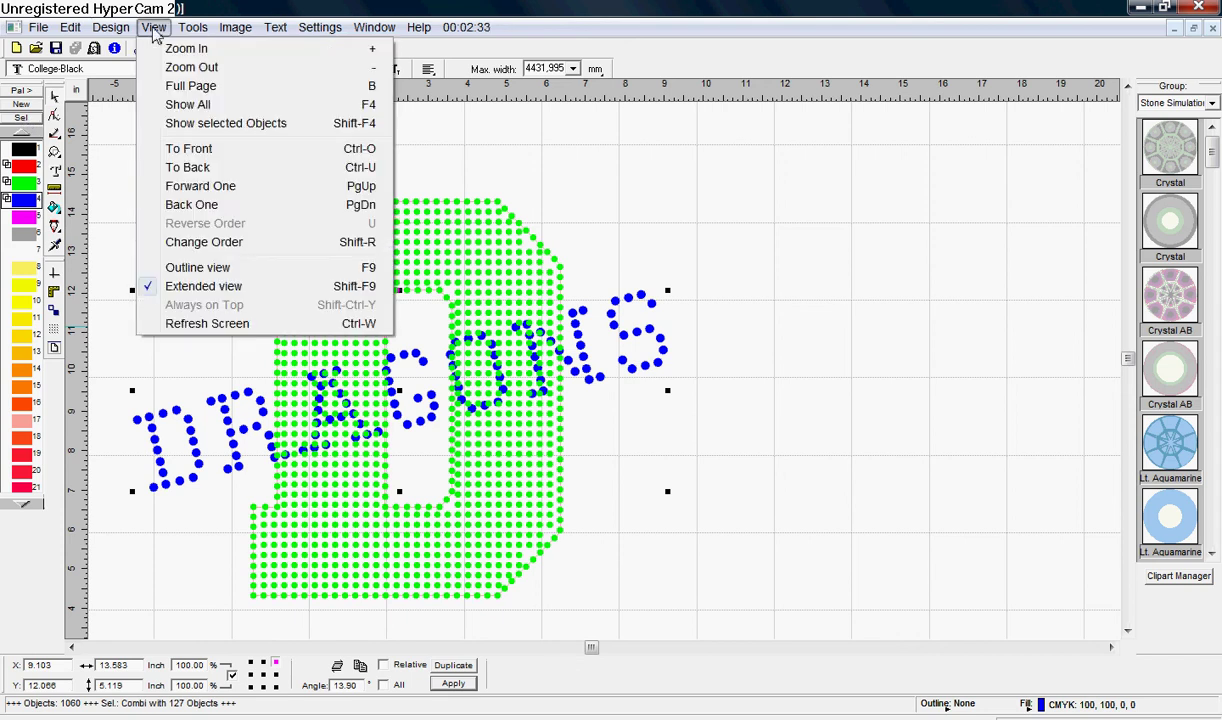
left_click(178, 150)
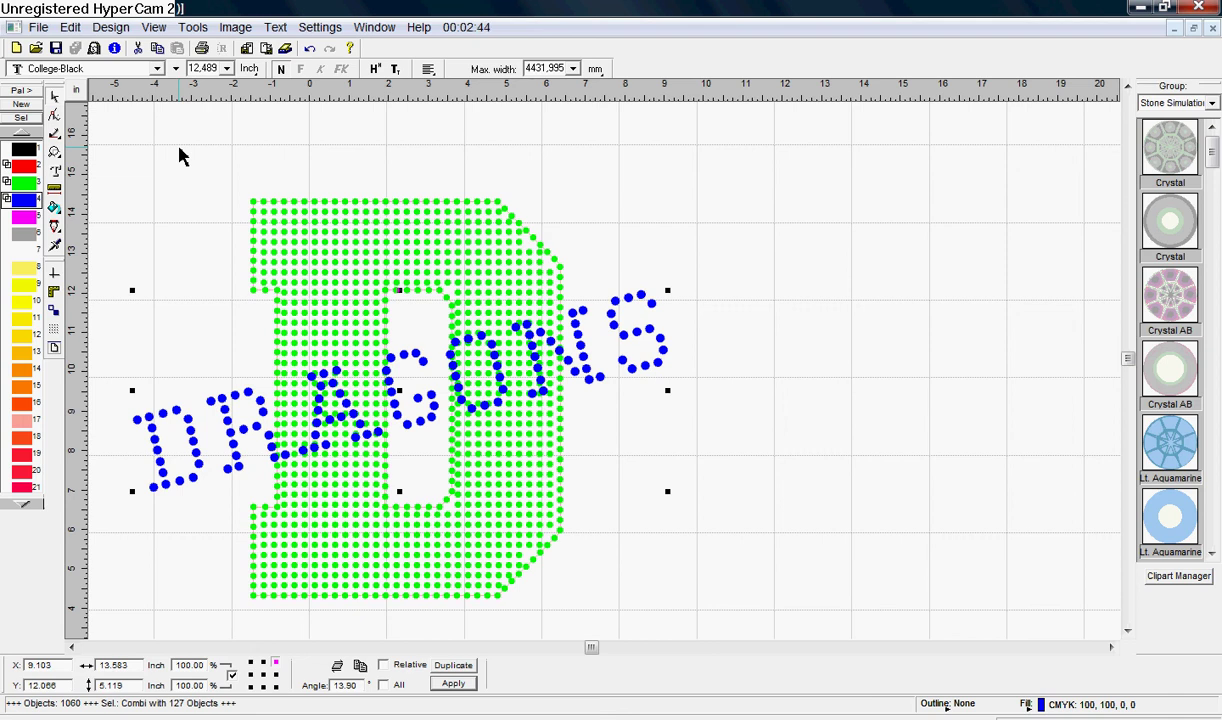
left_click(777, 463)
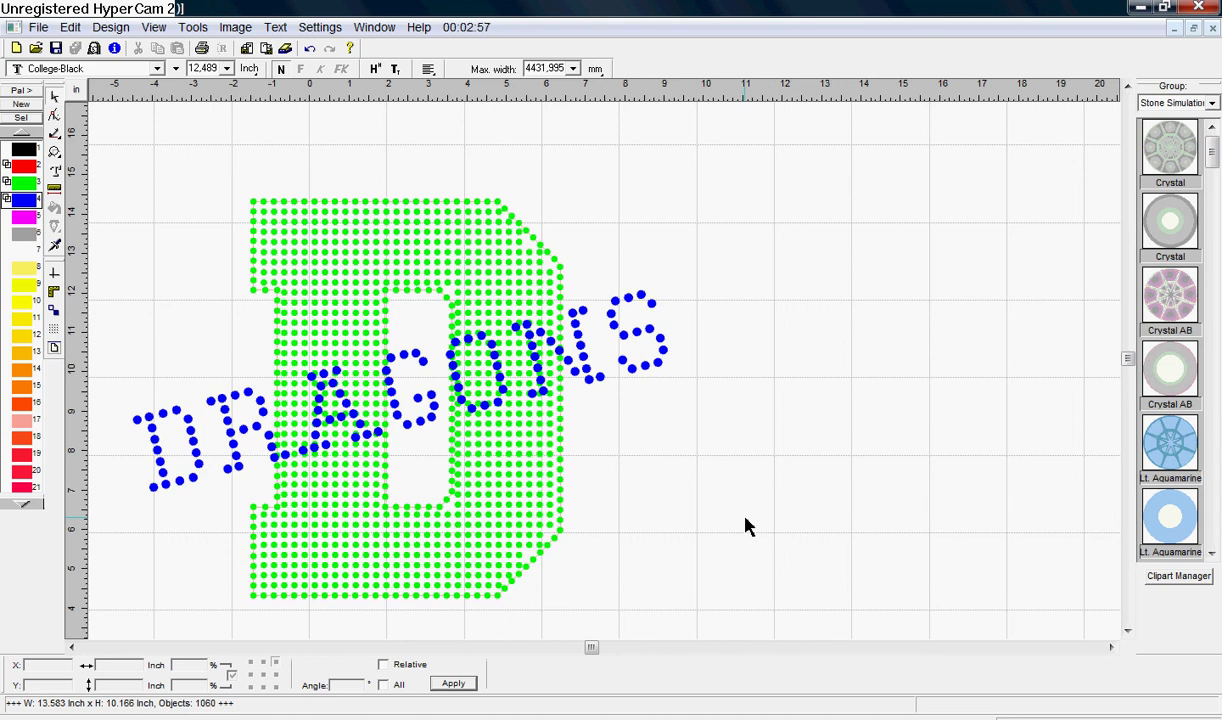
Make the red layer 2 with the D's outline not visible, checking it in outline view and returning to the filled view.
key("F5")
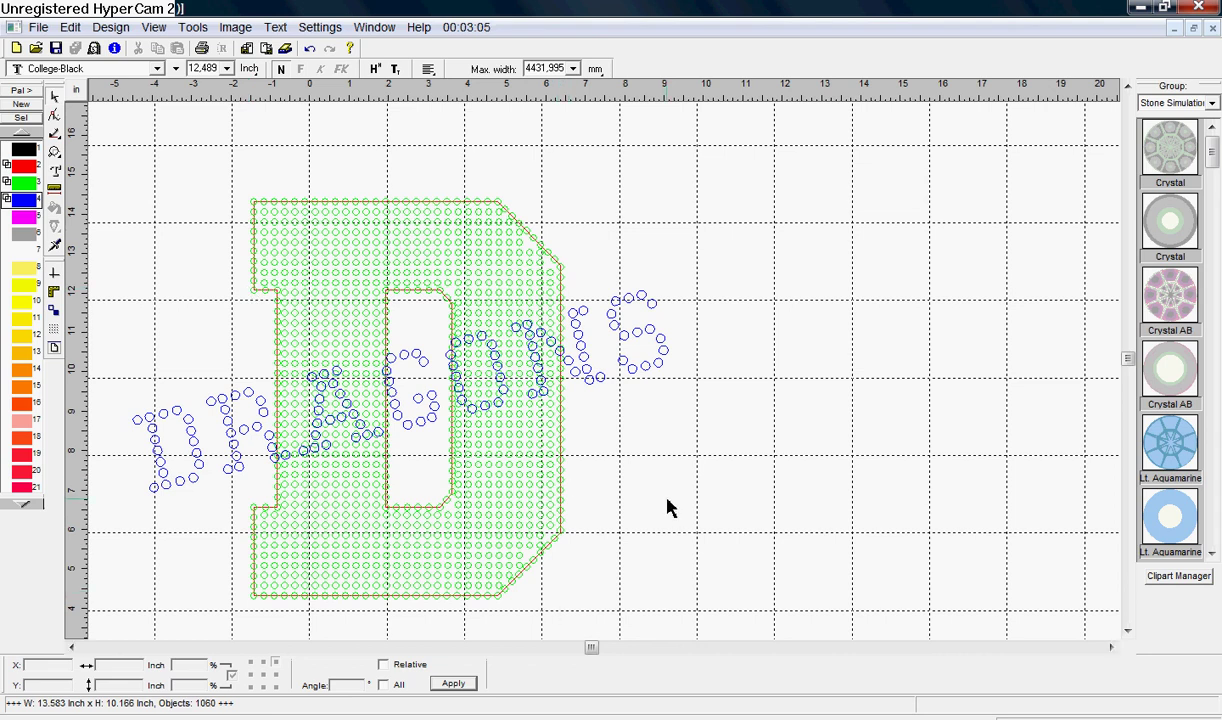
left_click(25, 166)
double_click(25, 168)
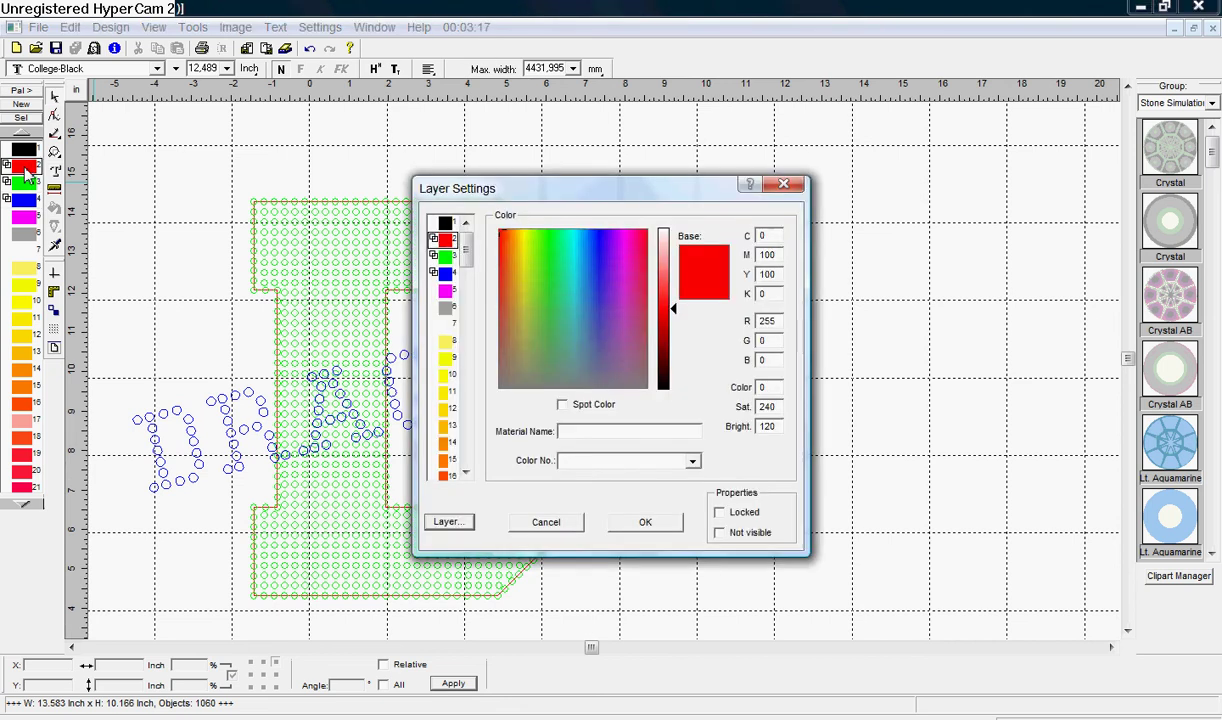
left_click(720, 533)
left_click(647, 524)
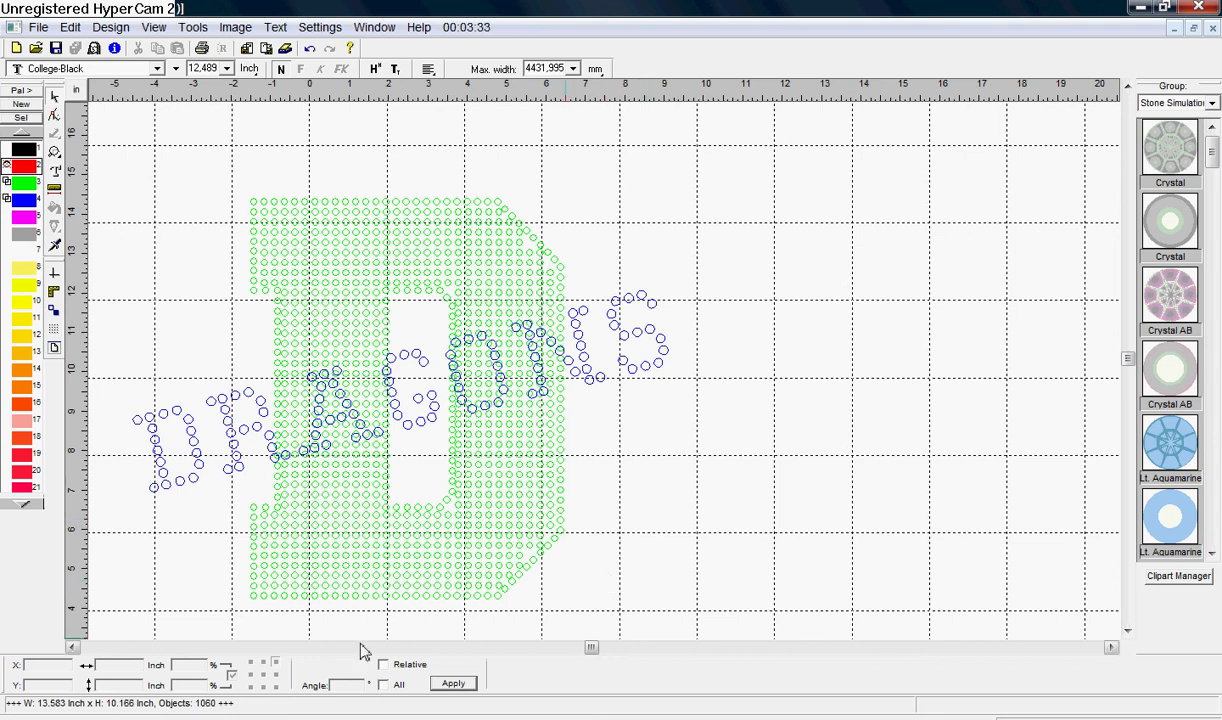
key("F9")
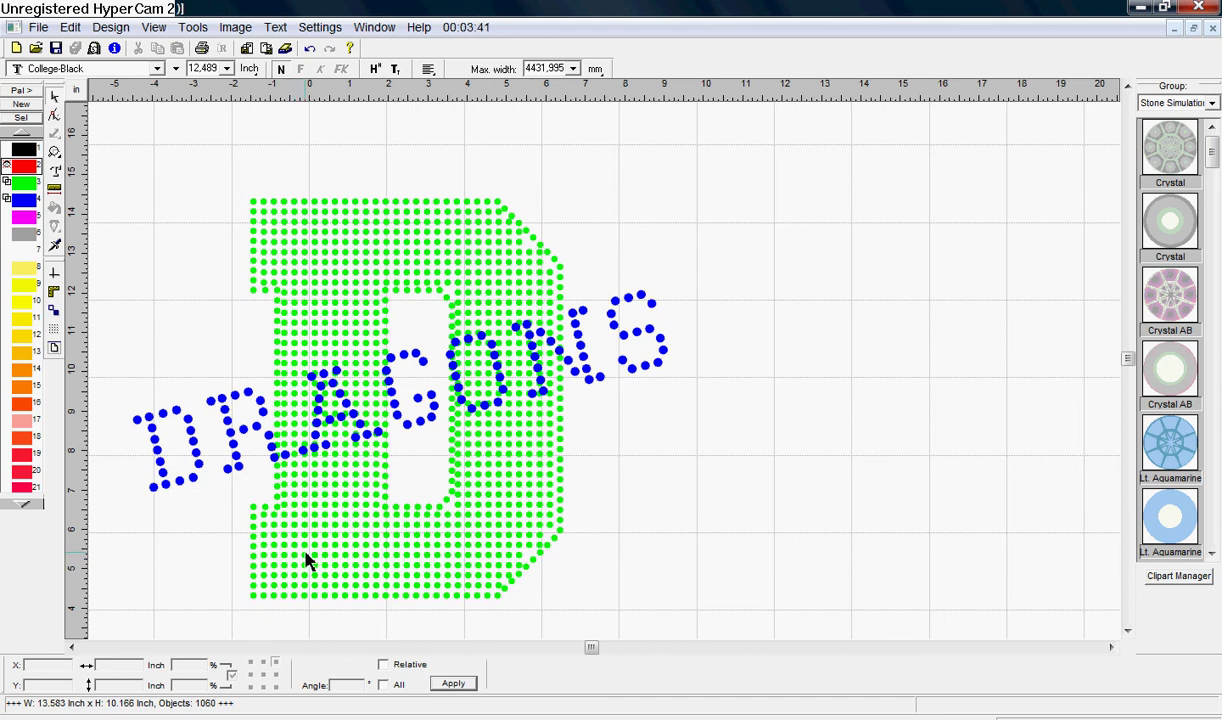
Break the combined DRAGONS text apart into individual circles and clear the selection.
left_click(335, 263)
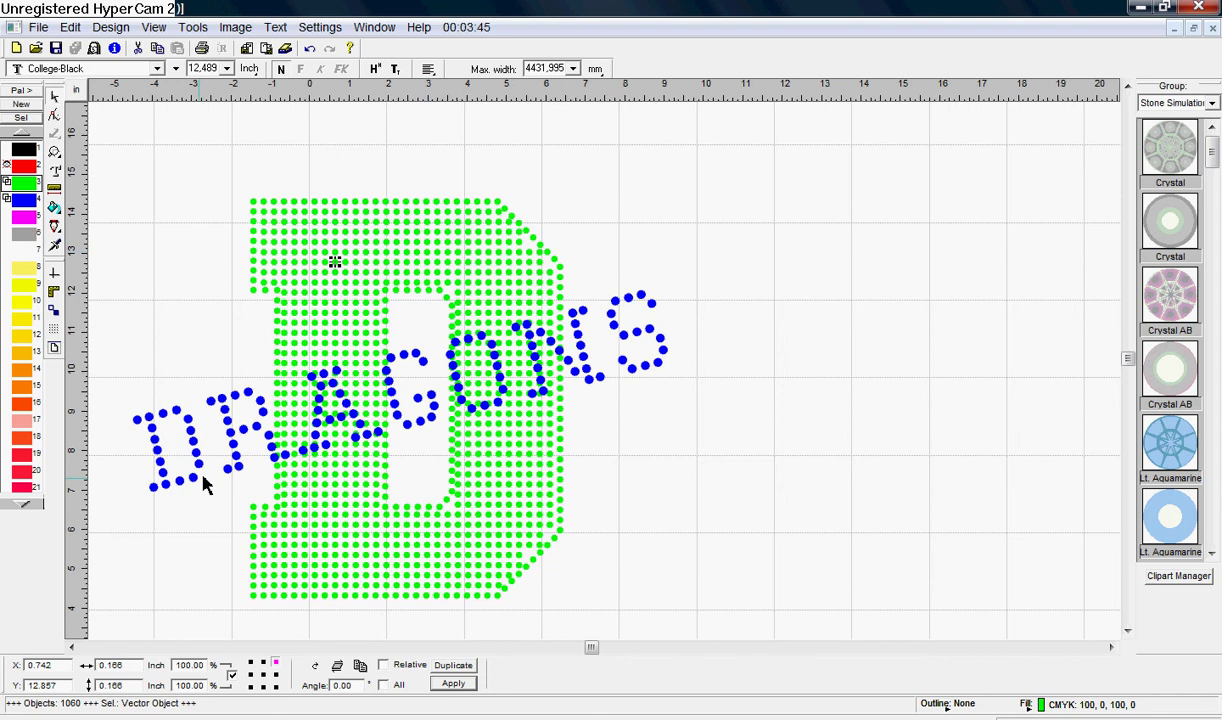
left_click(158, 490)
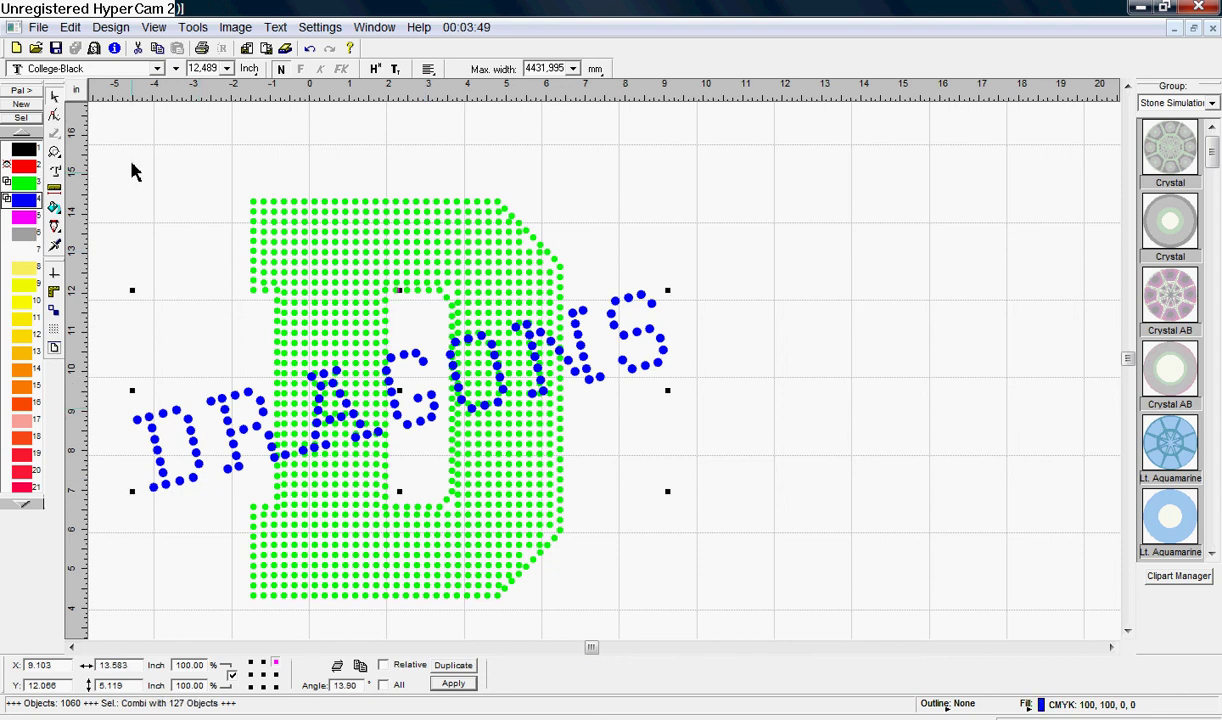
left_click(111, 27)
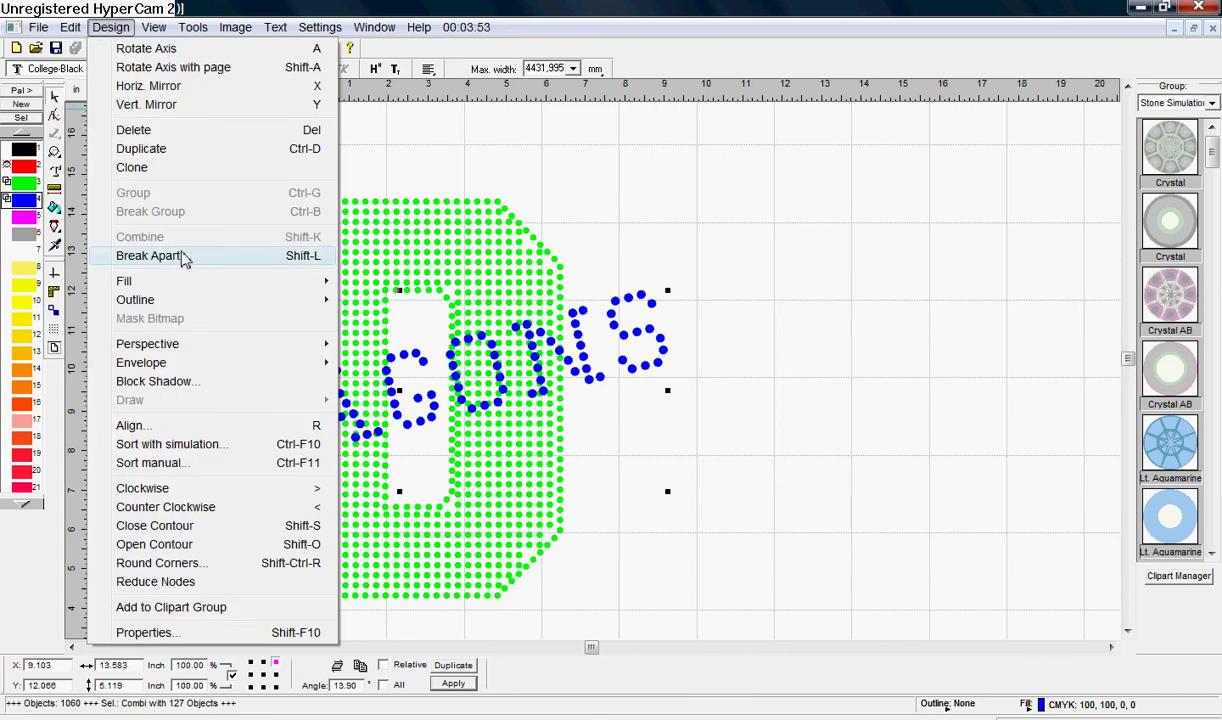
left_click(150, 256)
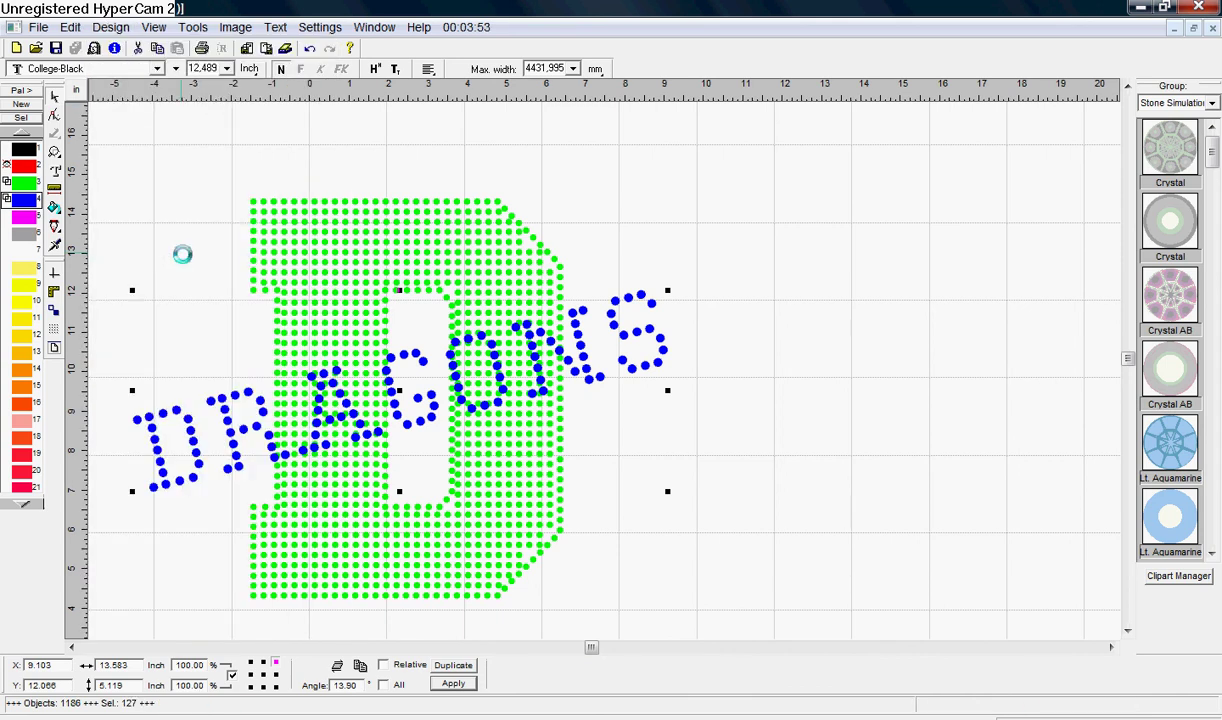
left_click(252, 508)
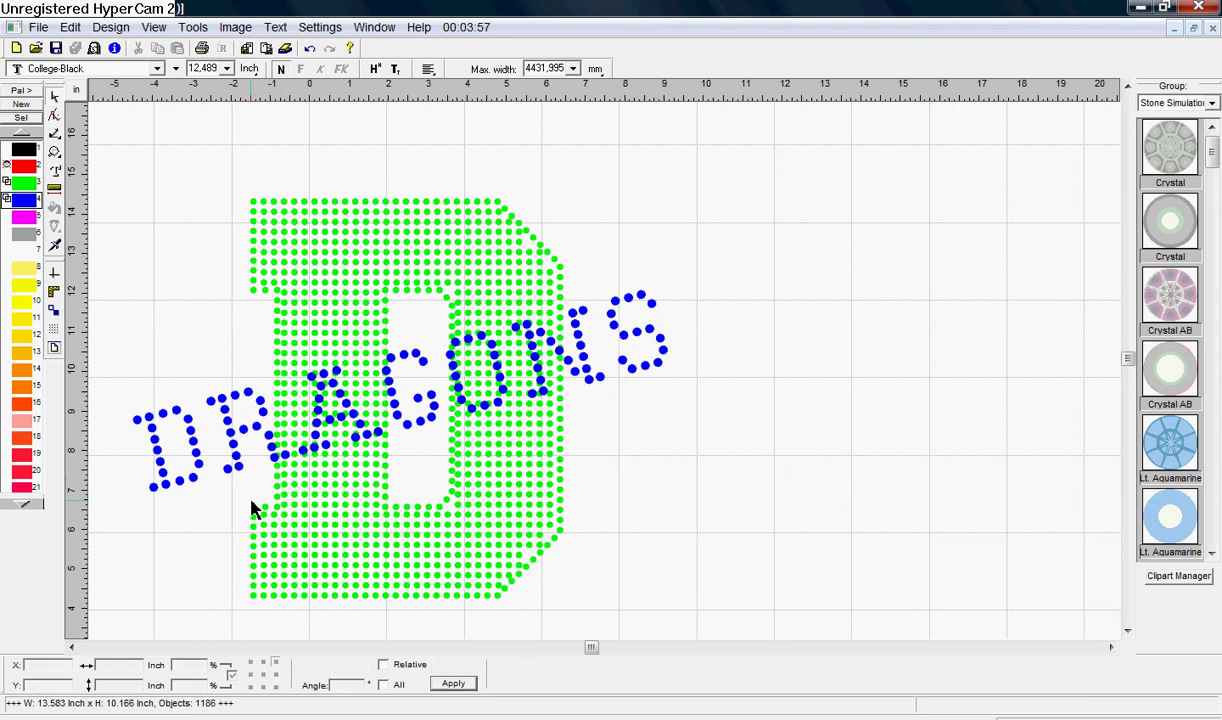
left_click(229, 469)
left_click(497, 502)
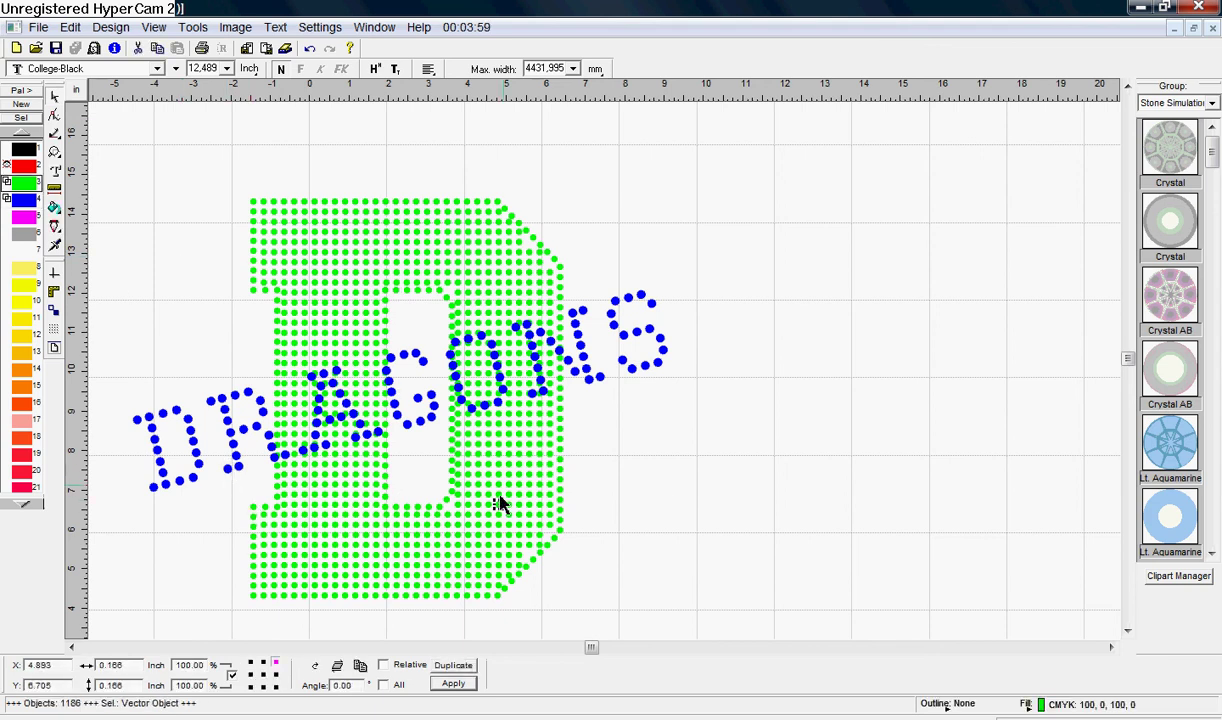
left_click(540, 433)
left_click(723, 505)
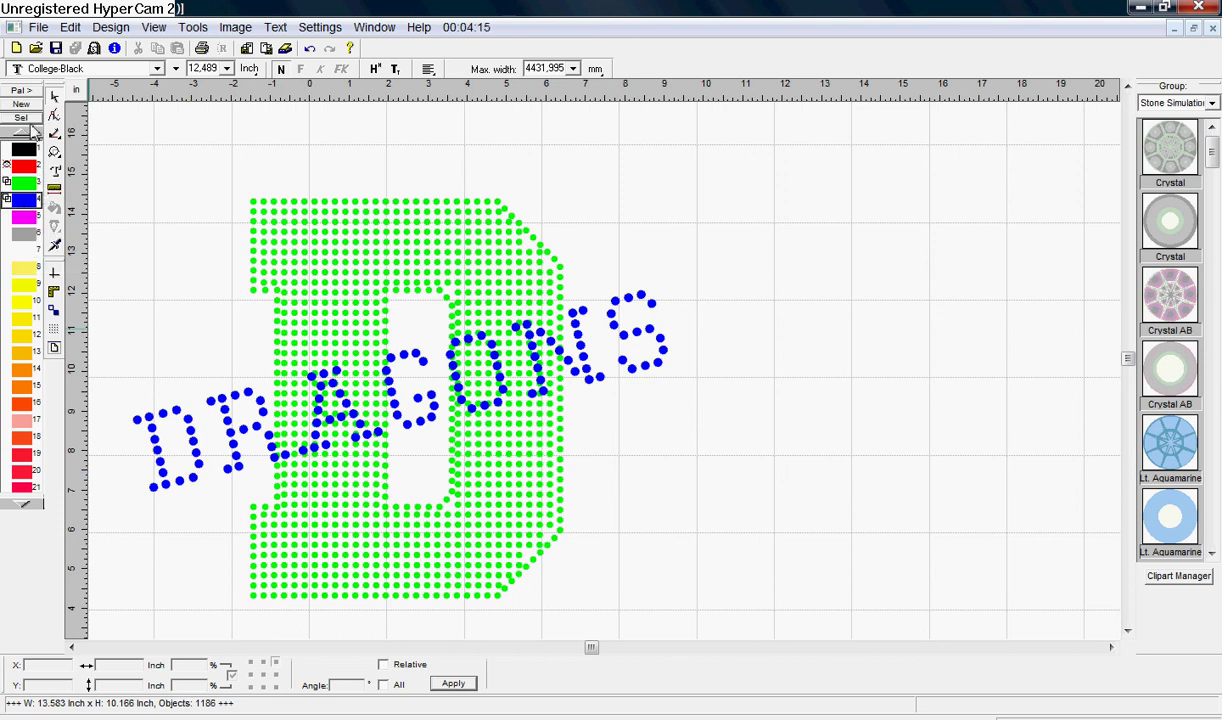
Select all blue and green stones and weld them by color with a 0.15 in offset, deleting the originals, to clear green stones around DRAGONS.
left_click(28, 119)
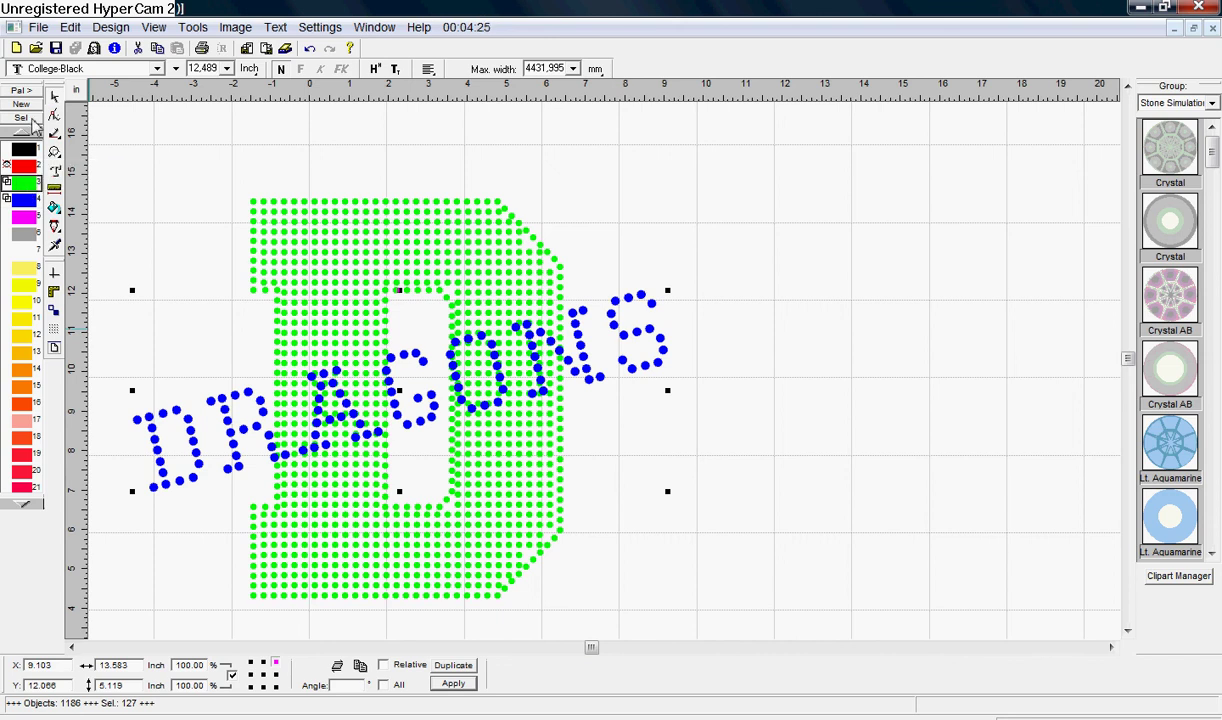
left_click(31, 119)
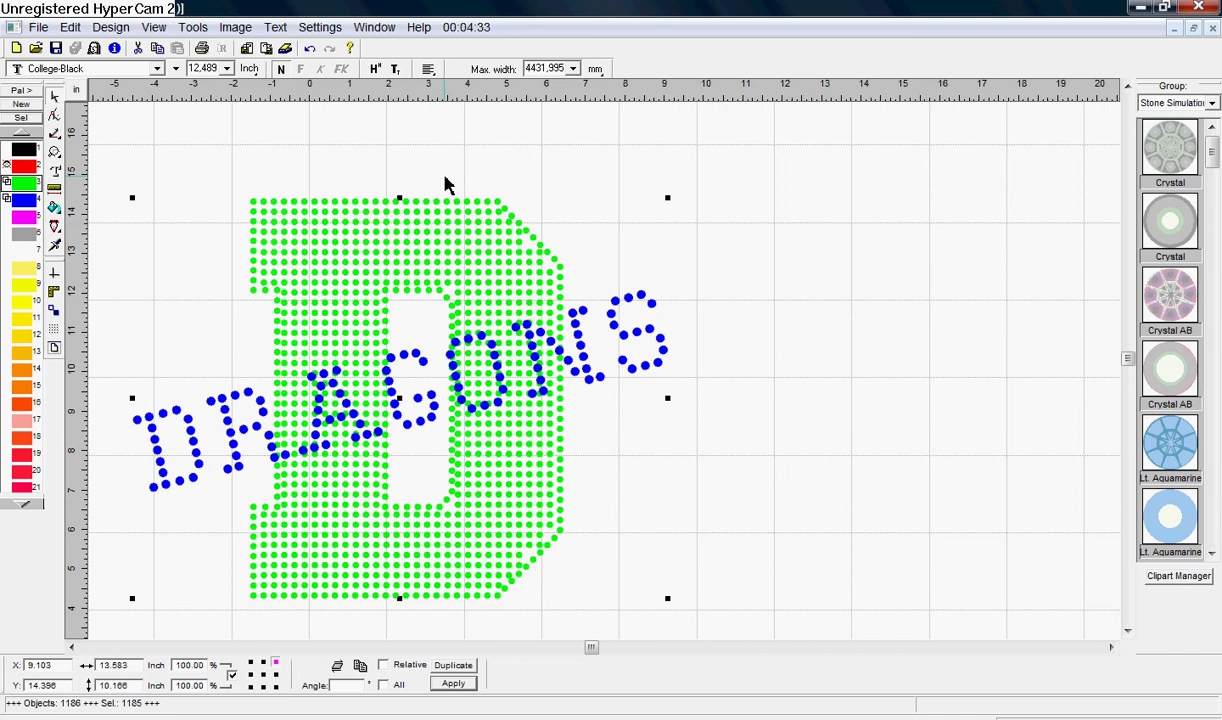
left_click(192, 27)
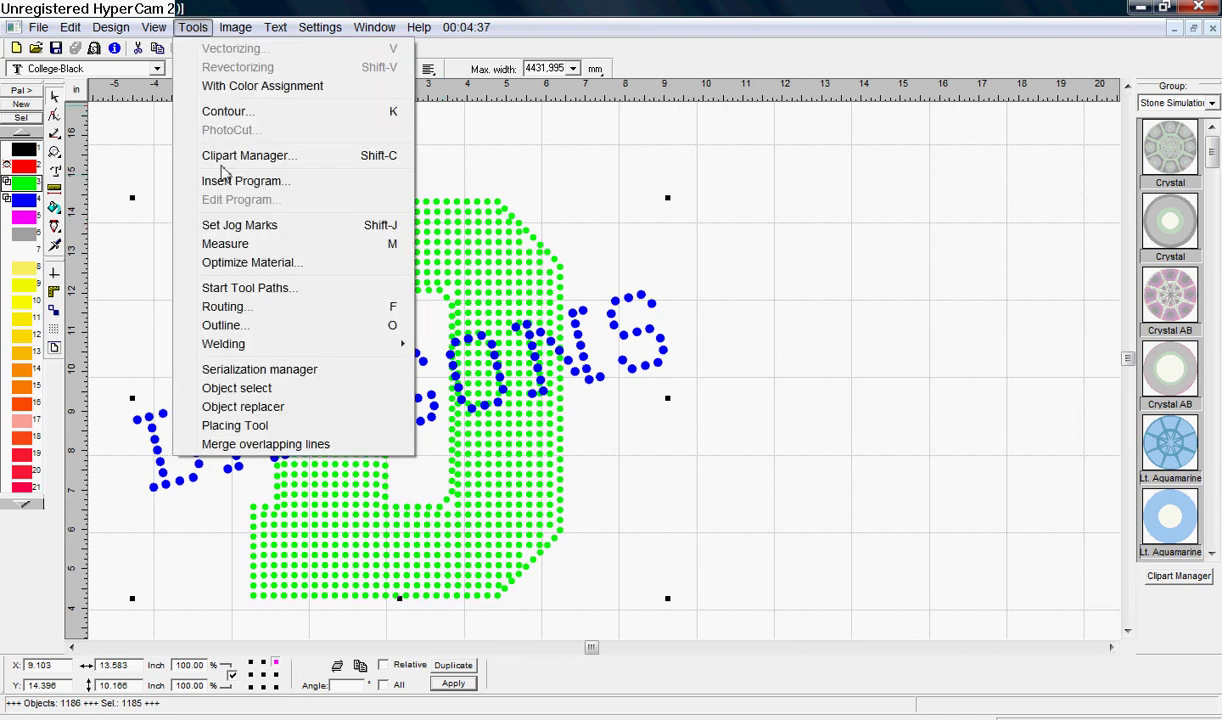
mouse_move(219, 354)
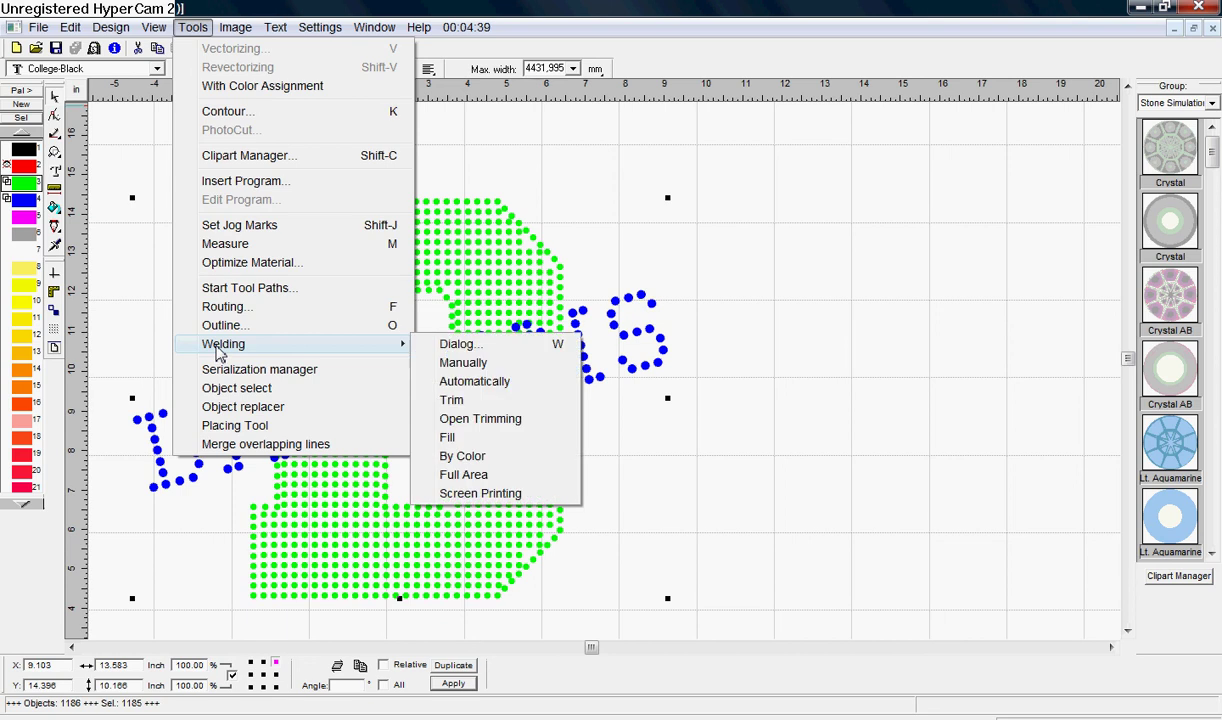
left_click(455, 345)
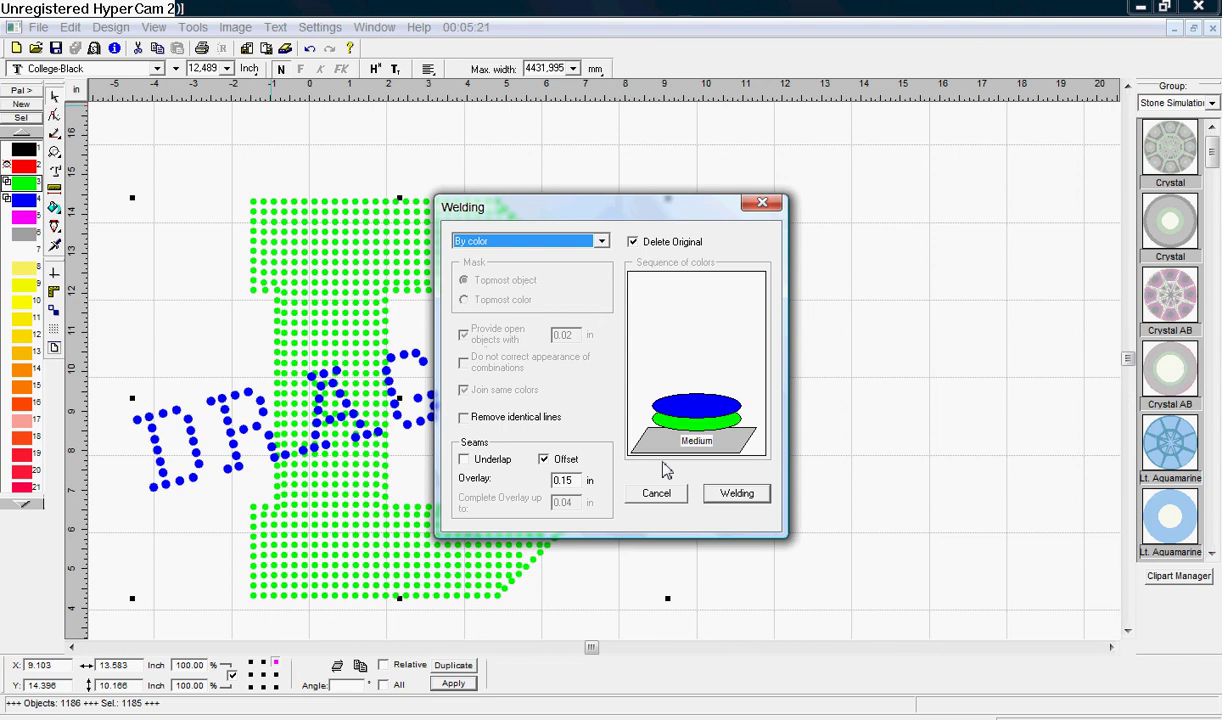
left_click(737, 497)
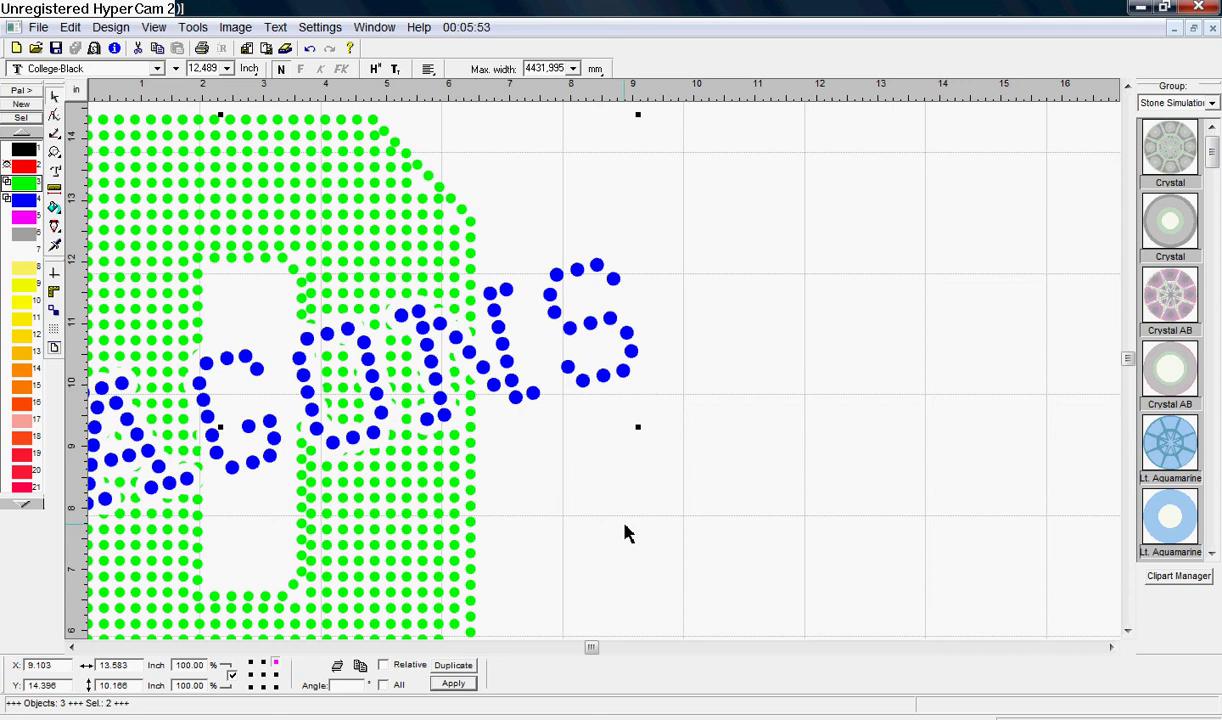
left_click(688, 518)
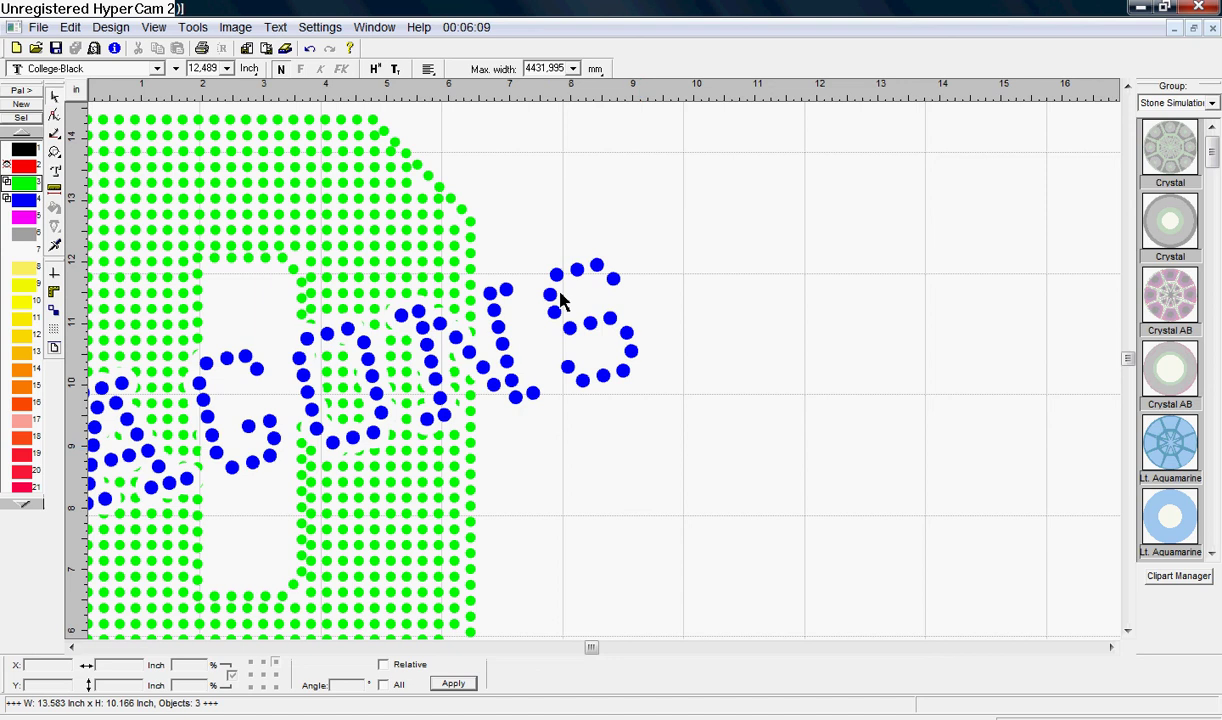
left_click(420, 213)
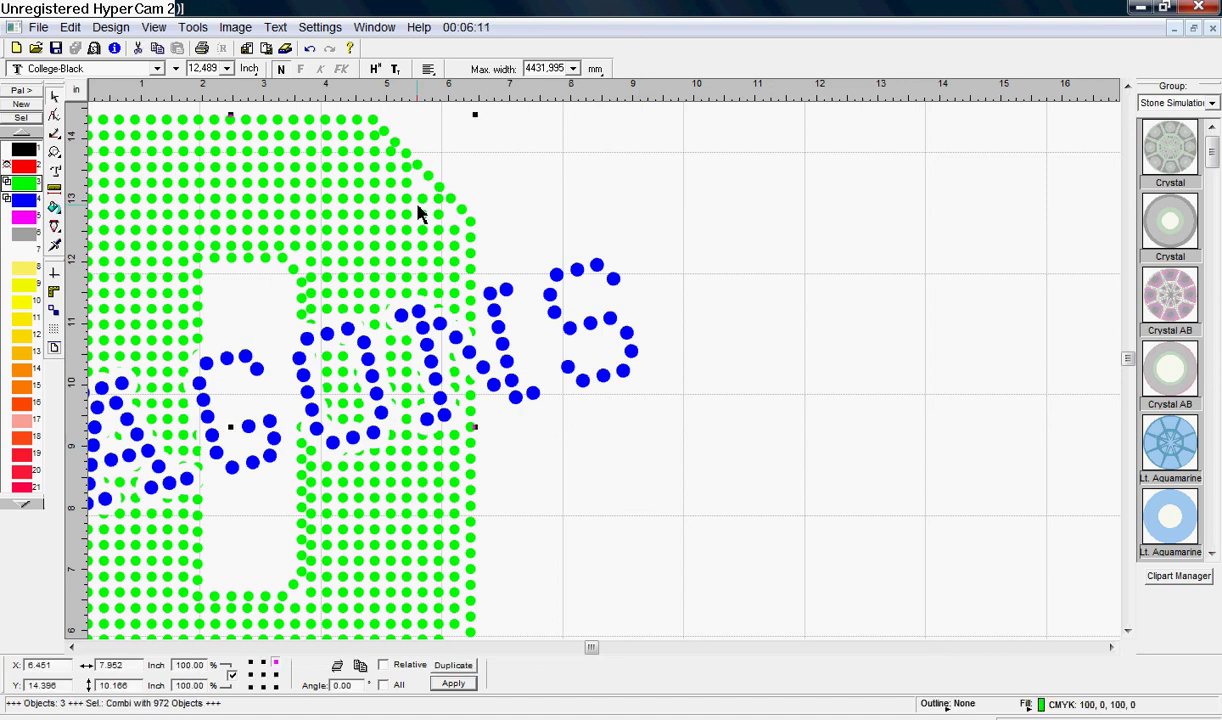
Break the combined green D stones and the combined blue DRAGONS stones apart into individual objects, and clear the selection.
left_click(111, 30)
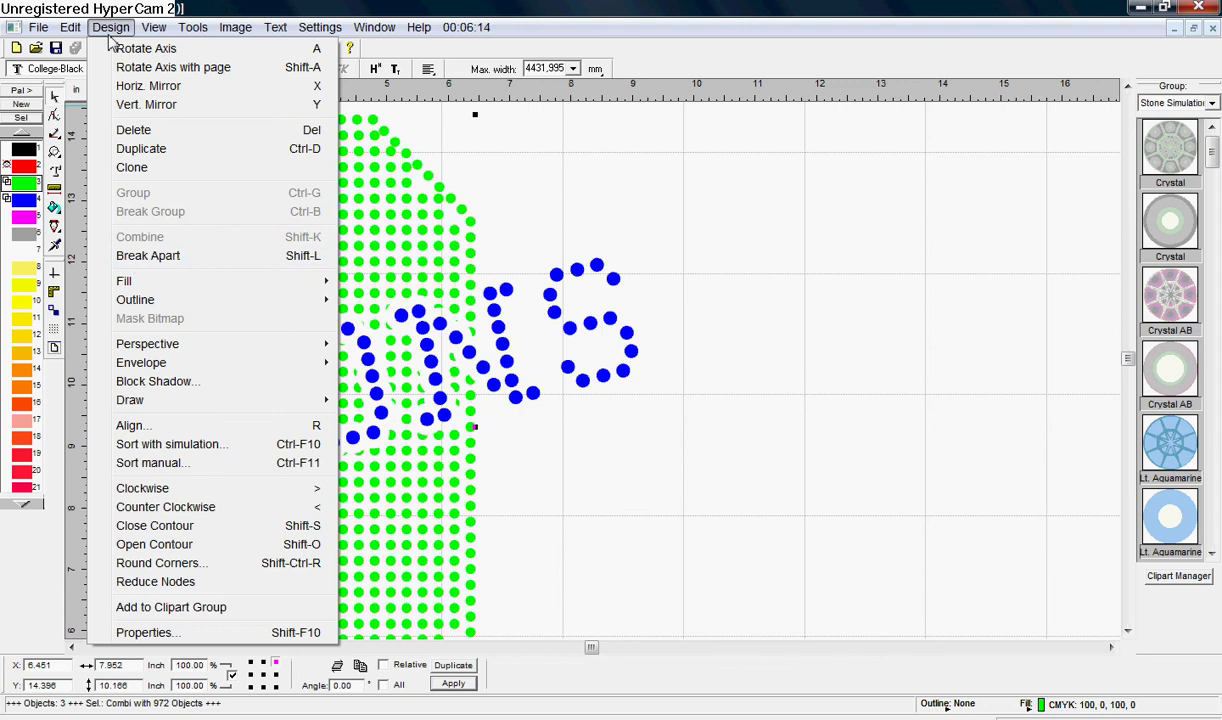
left_click(136, 257)
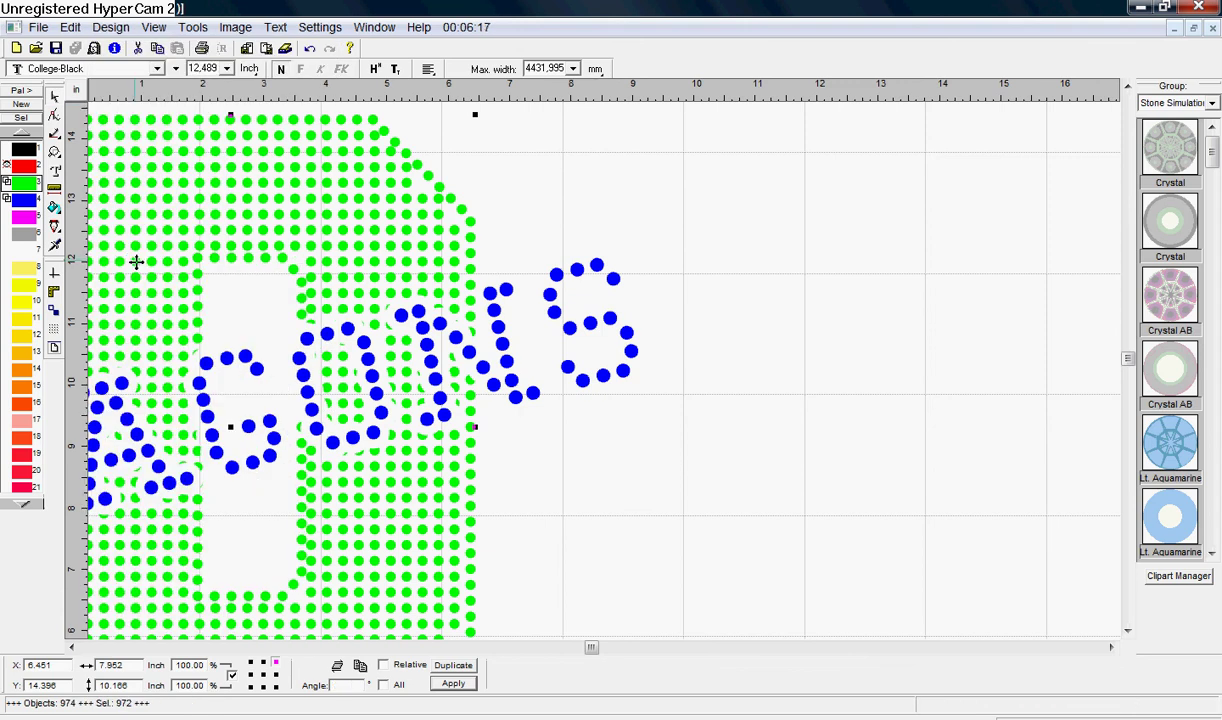
left_click(808, 385)
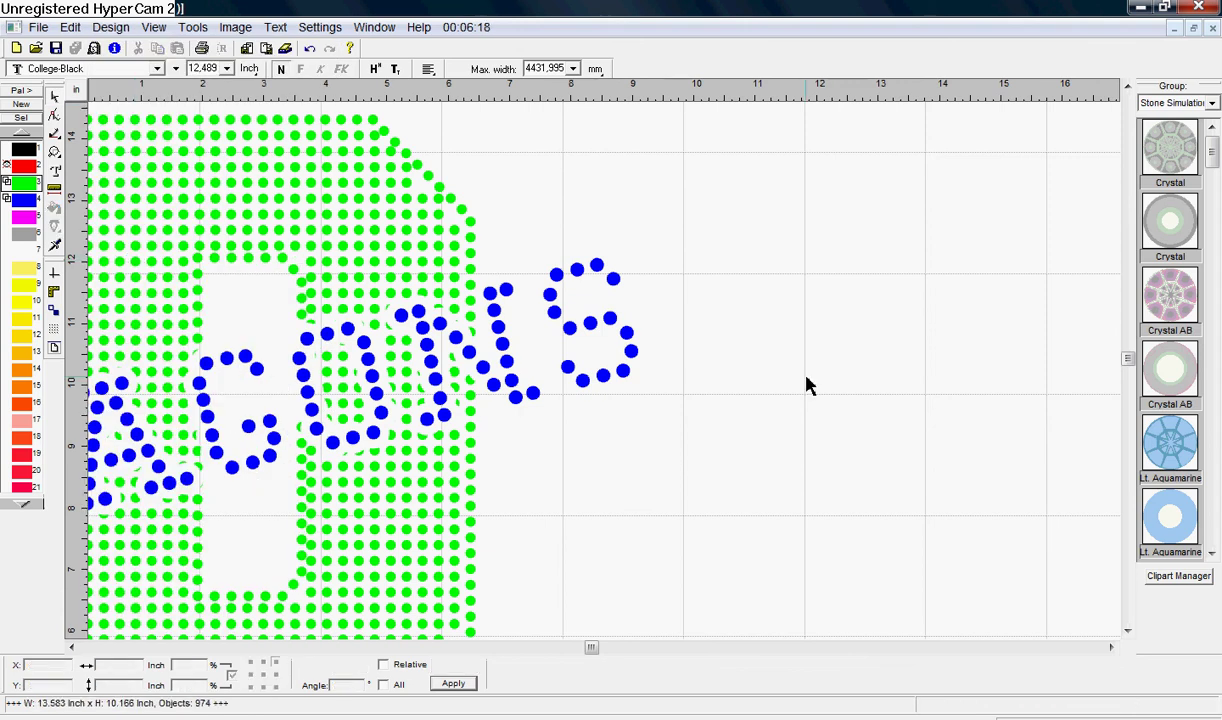
left_click(597, 388)
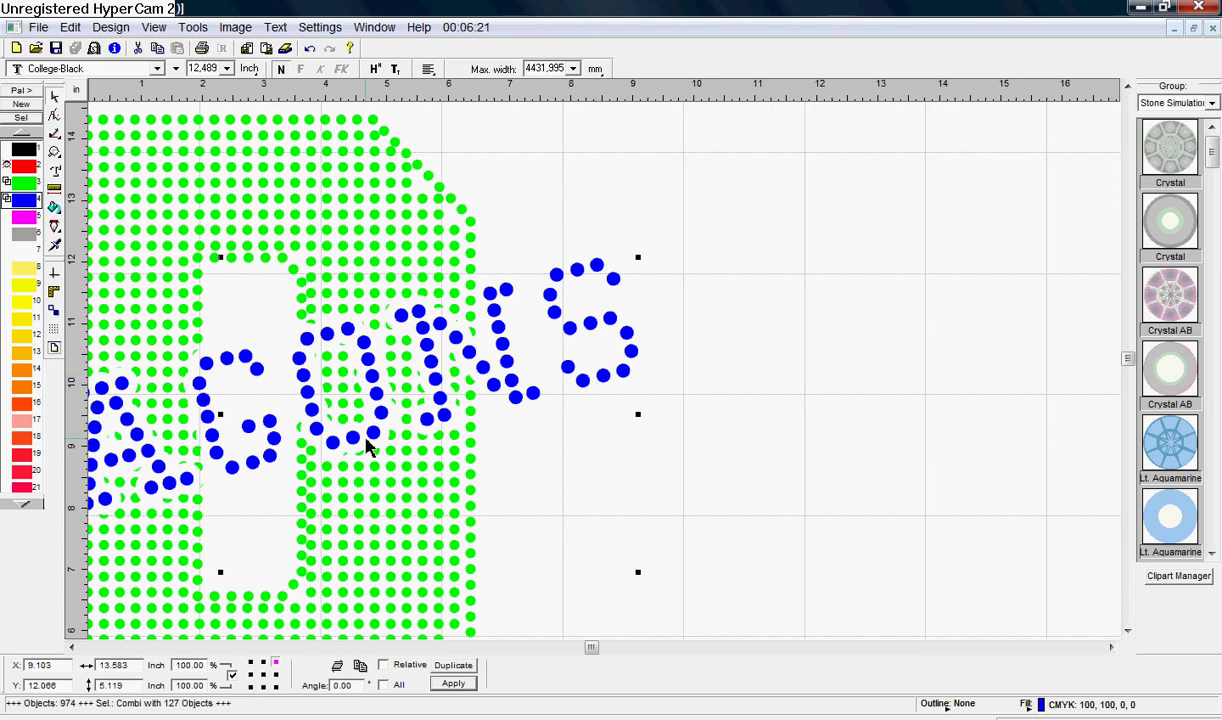
left_click(108, 27)
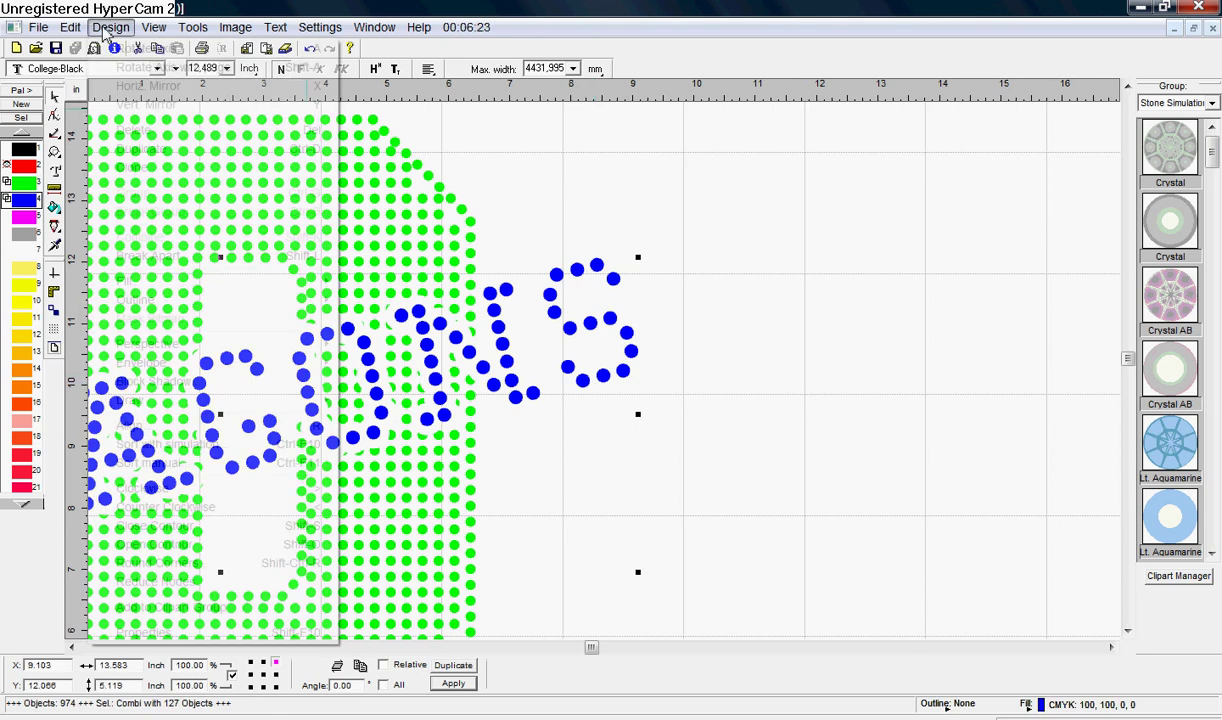
left_click(135, 256)
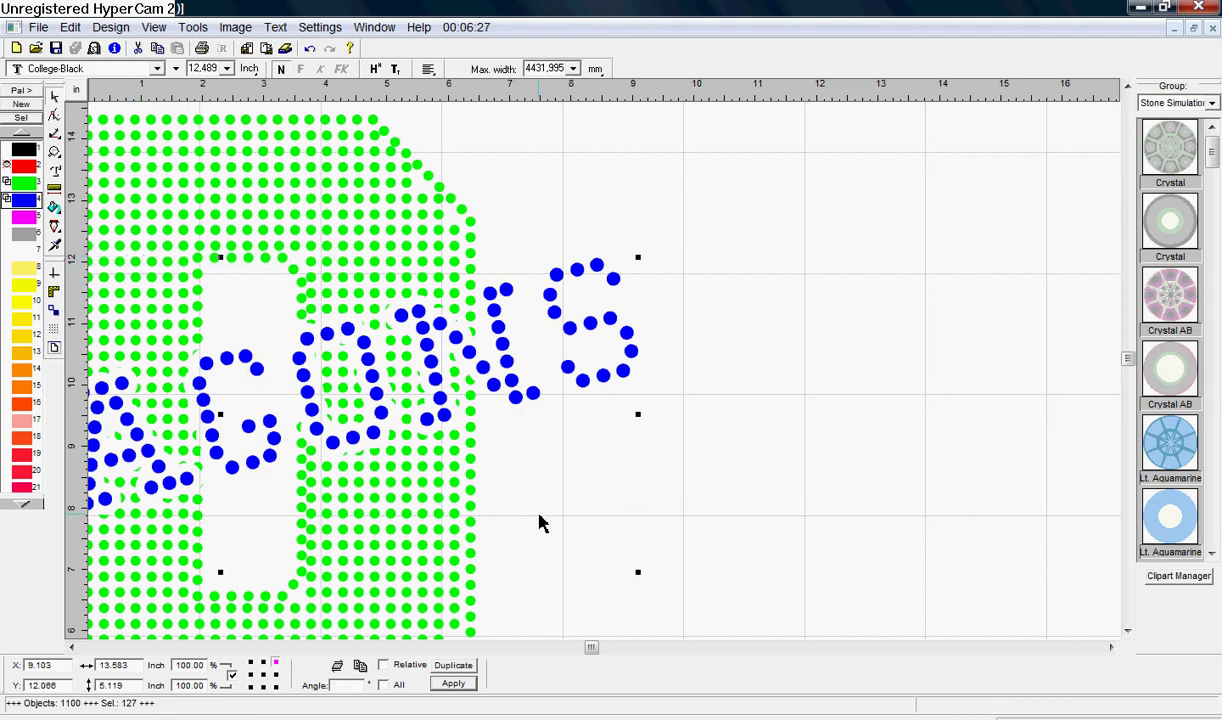
left_click(565, 533)
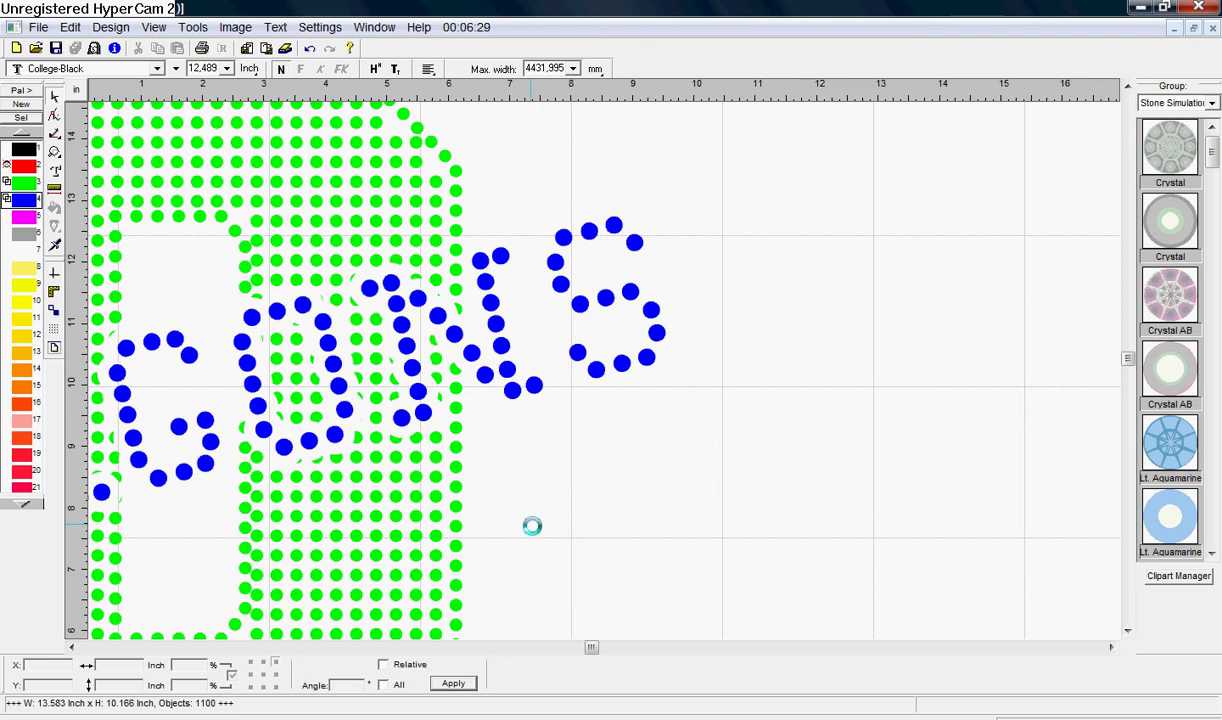
Delete the partially cut green stones along the upper edge of the N in DRAGONS, one at a time.
scroll(532, 526, "up", 1)
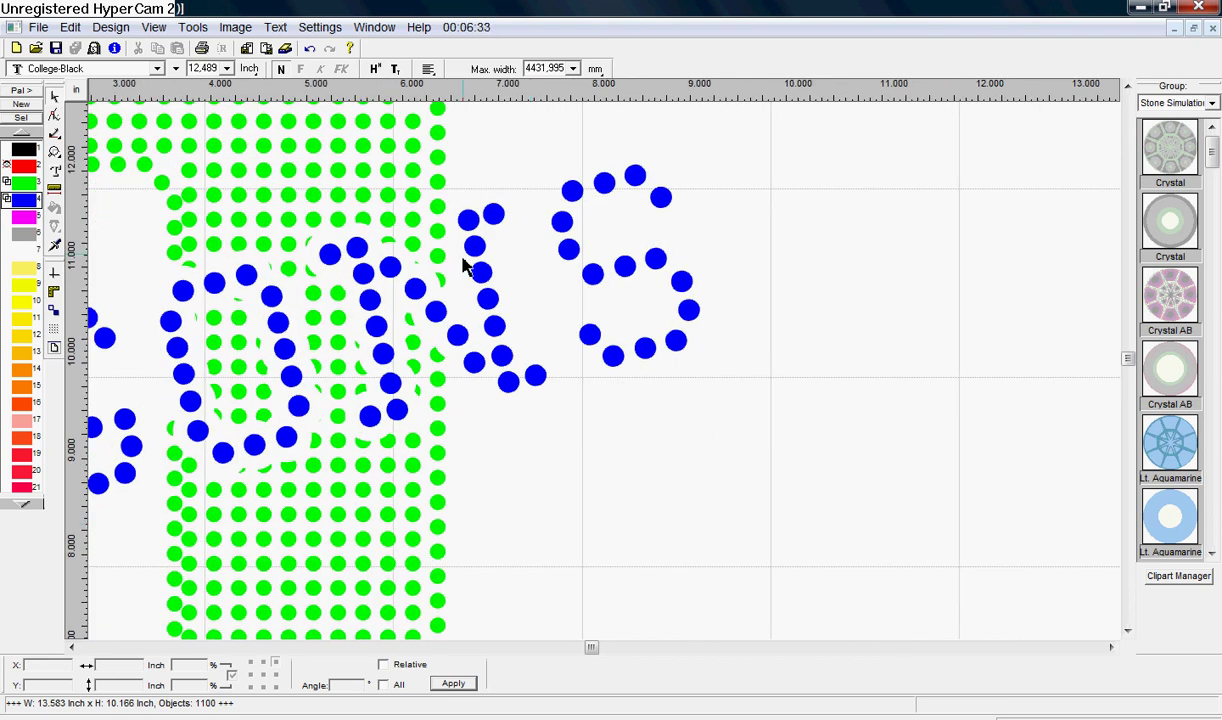
left_click(440, 282)
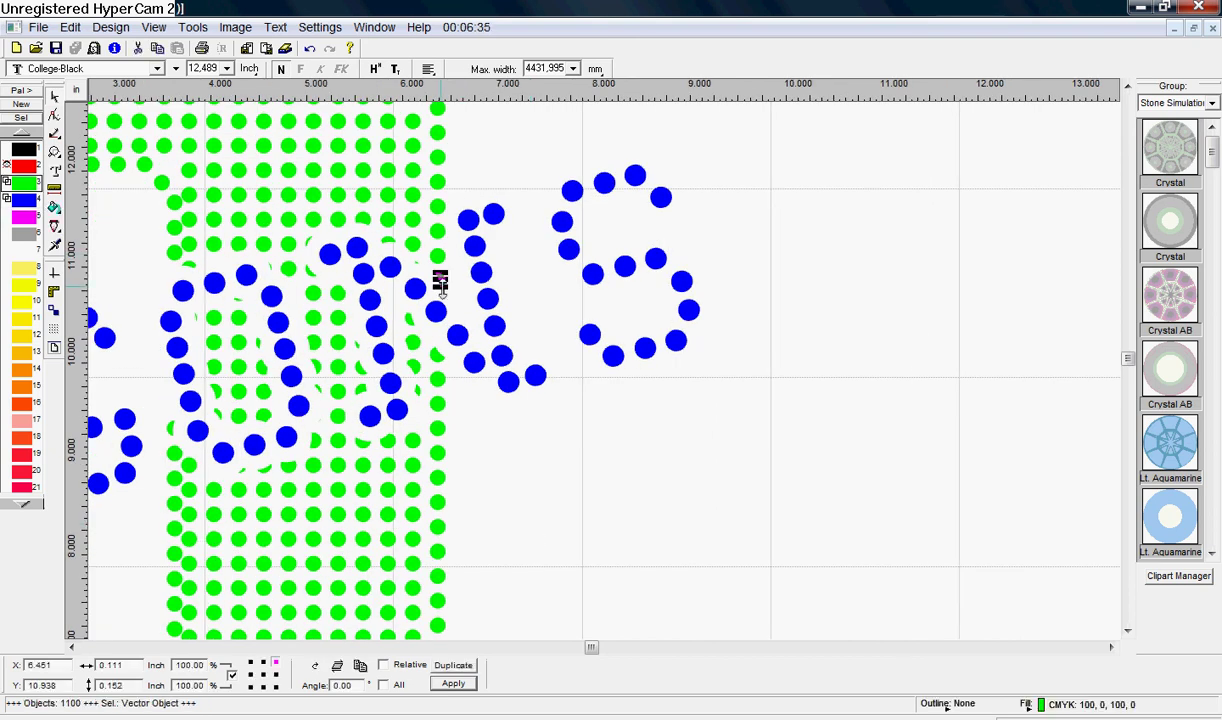
key("Delete")
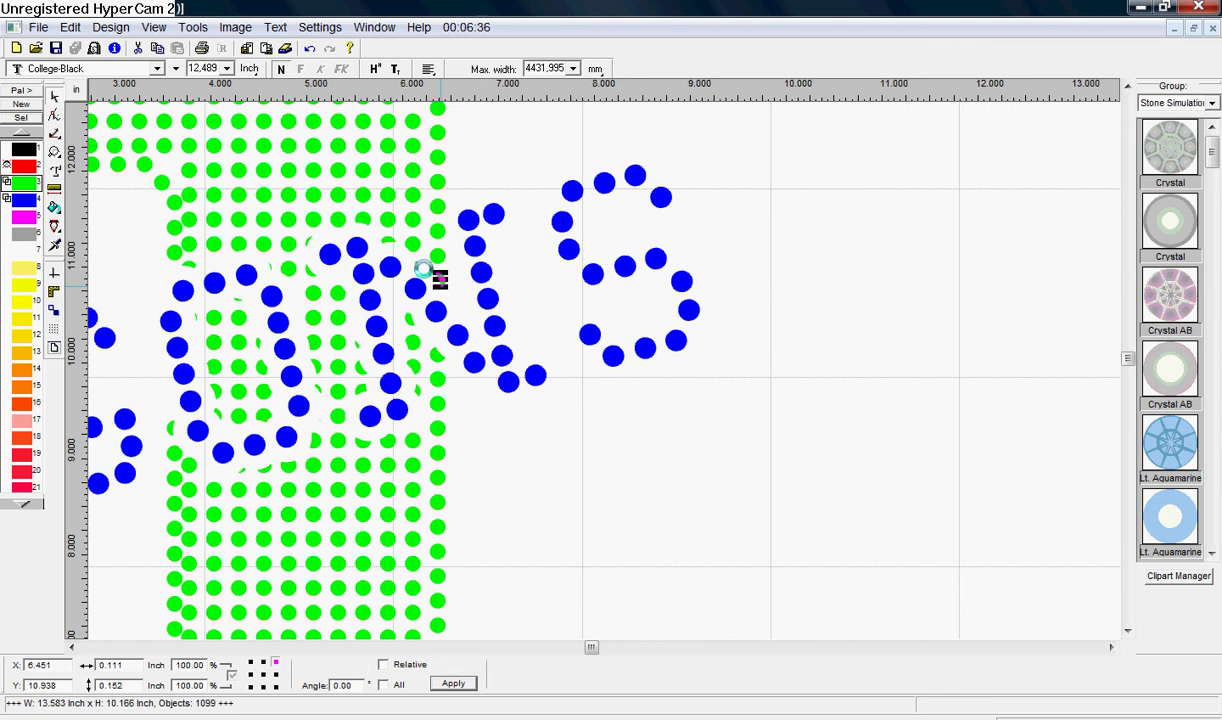
left_click(420, 264)
key("Delete")
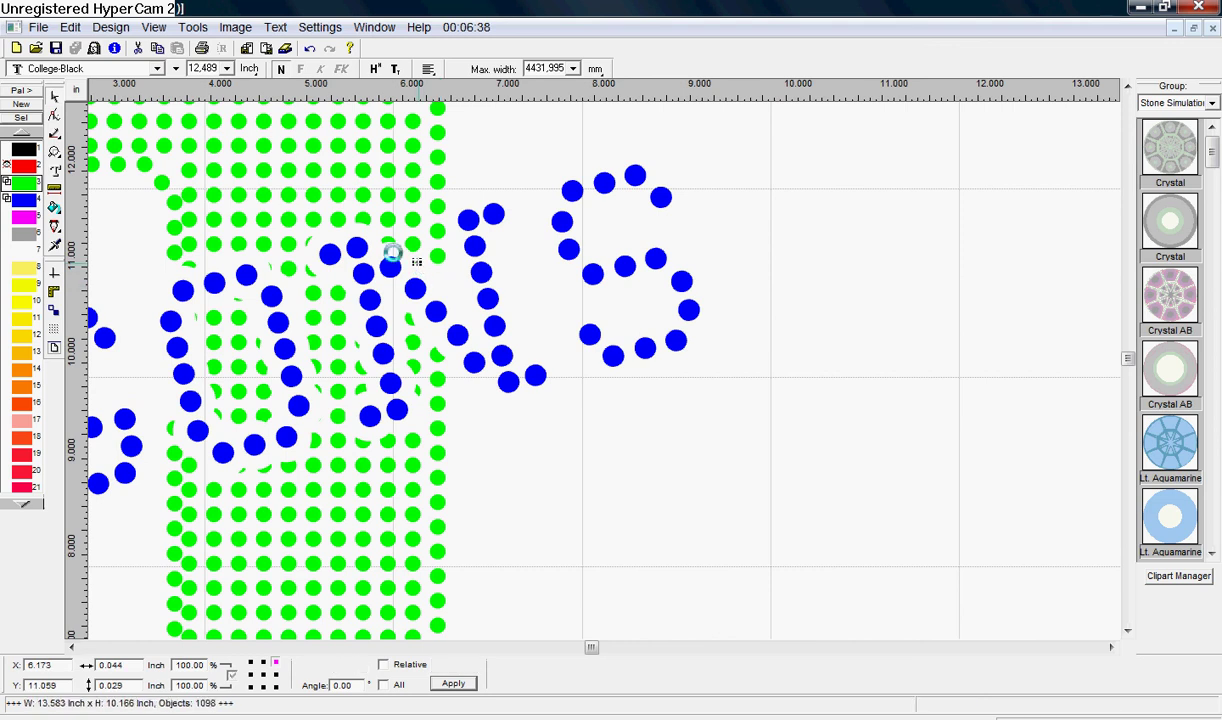
left_click(389, 246)
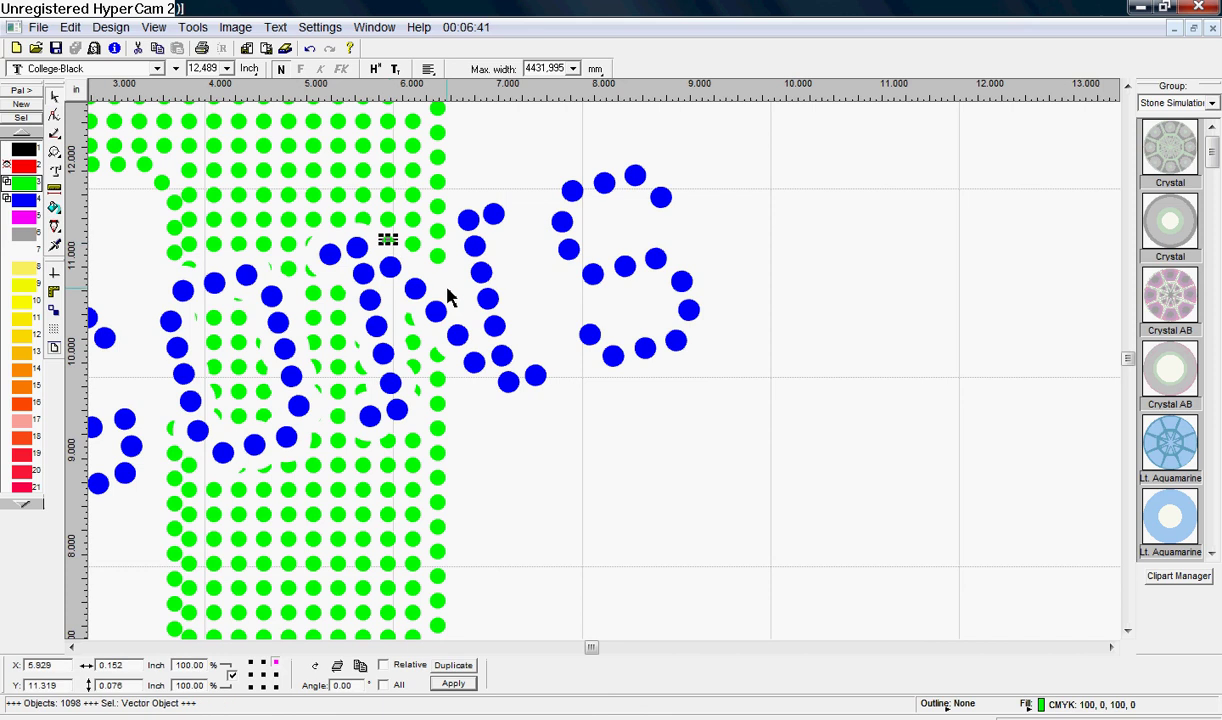
key("Delete")
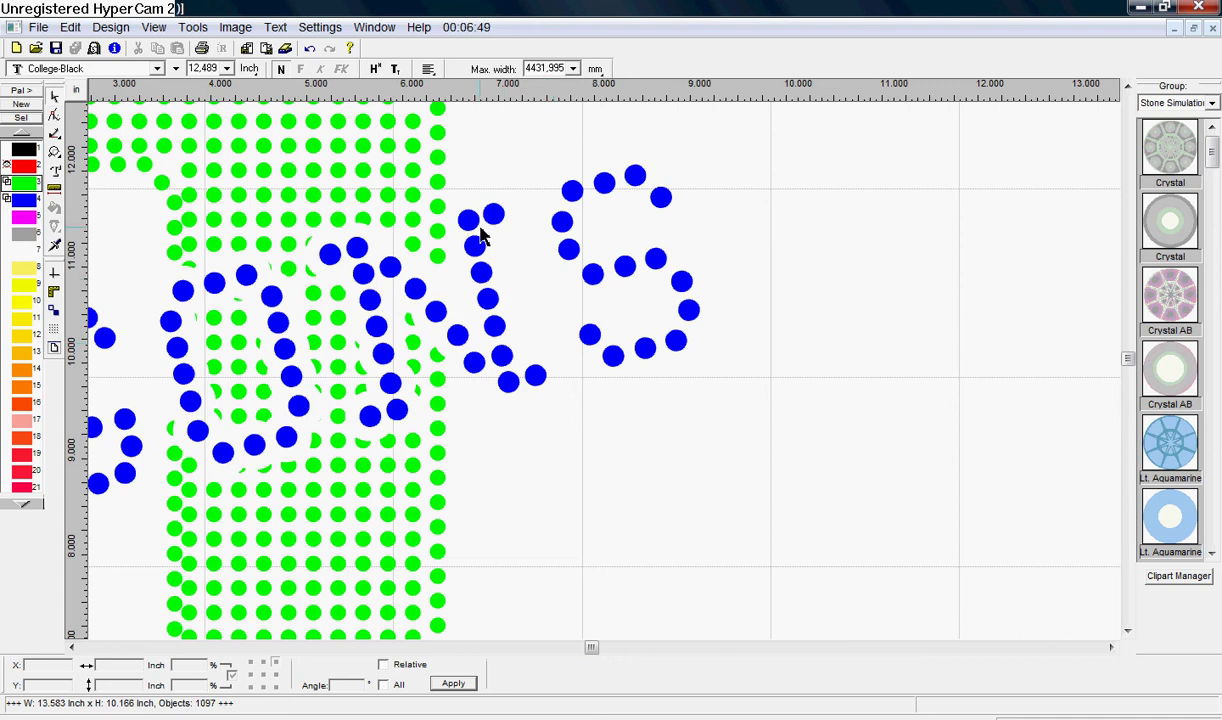
left_click(362, 218)
key("Delete")
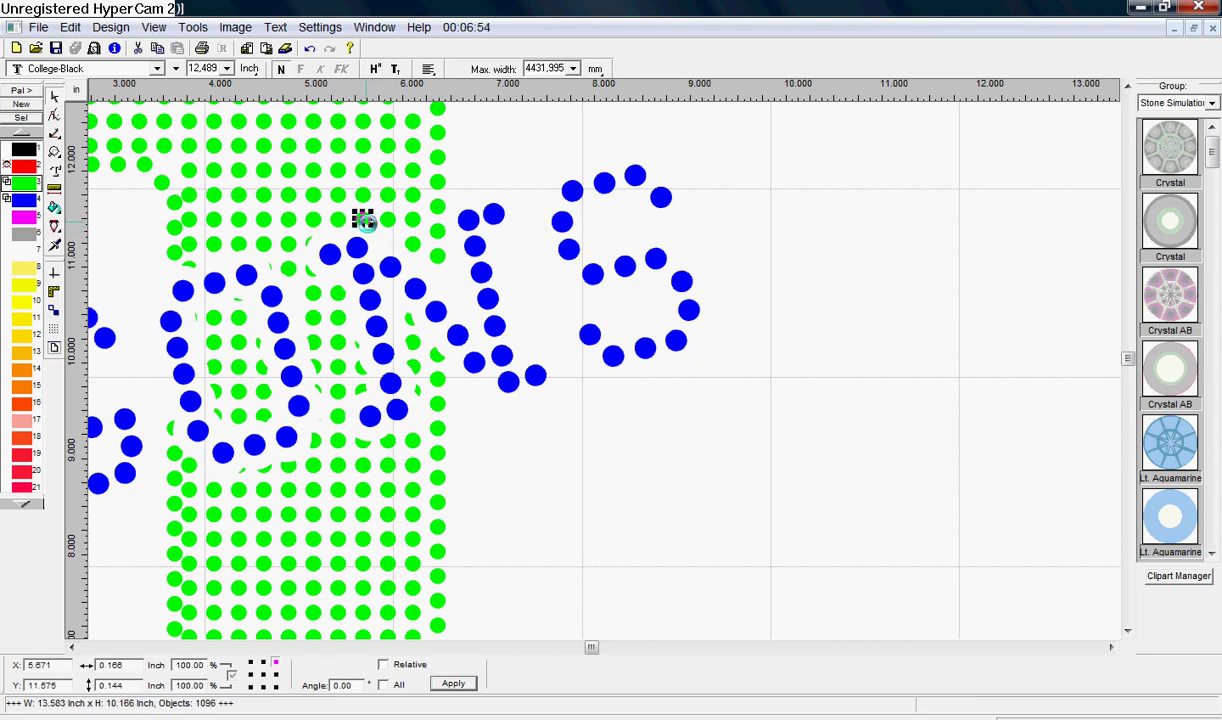
key("Delete")
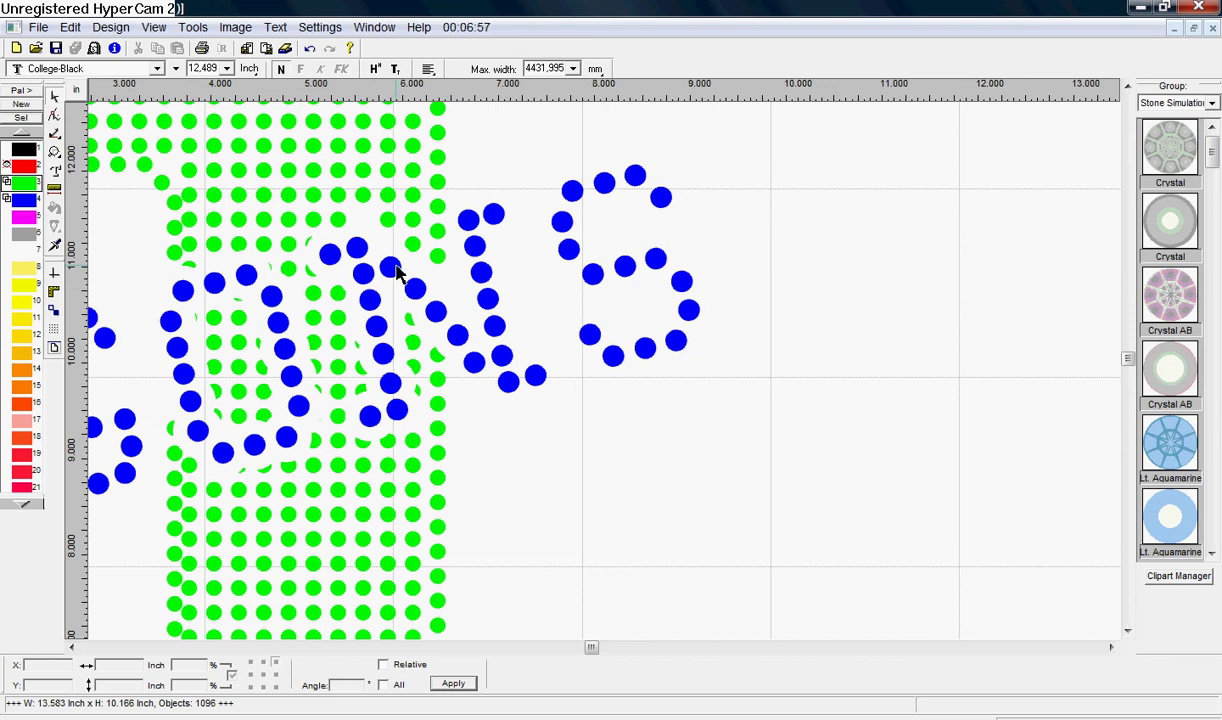
Copy the whole green stone directly above the gap over the N, insert it into the gap and align it with its row.
left_click(362, 195)
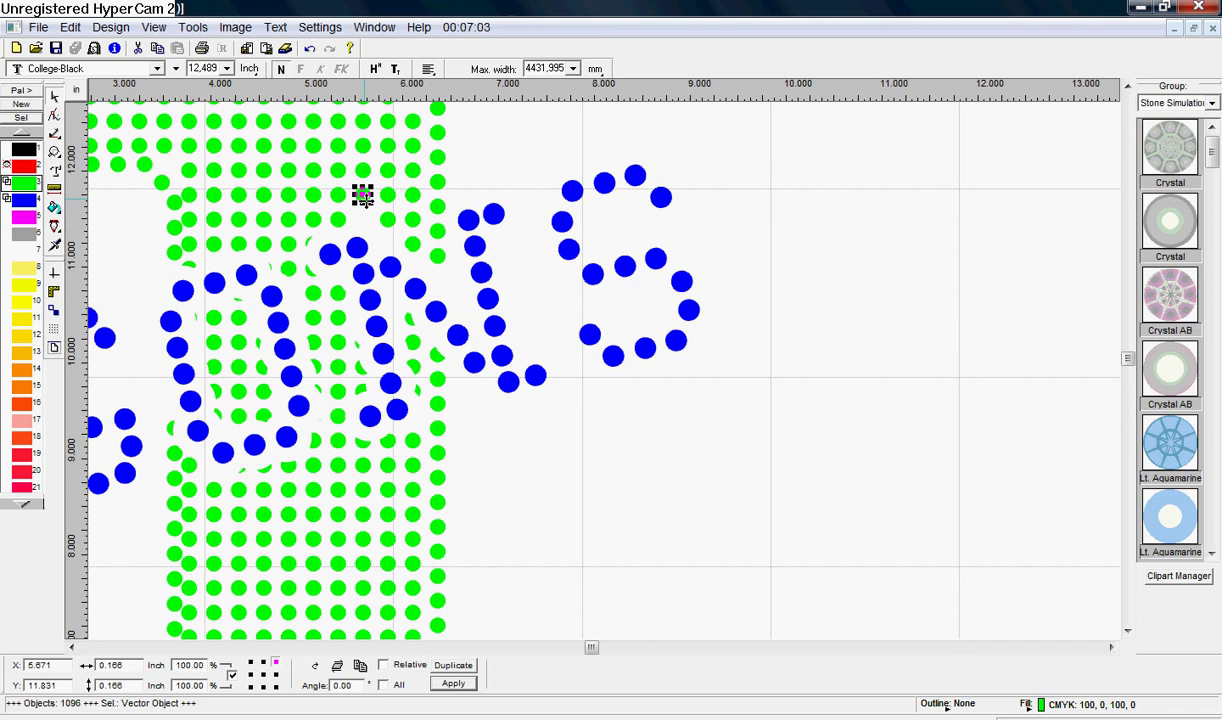
right_click(362, 196)
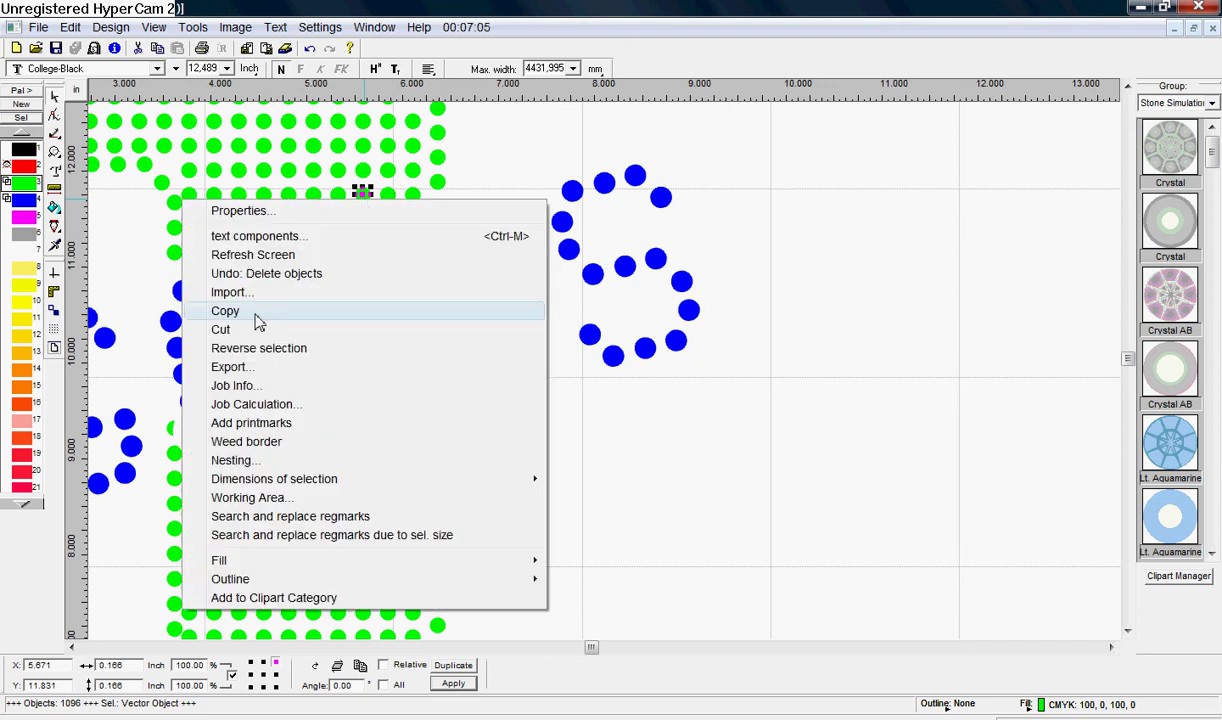
left_click(257, 320)
left_click(364, 229)
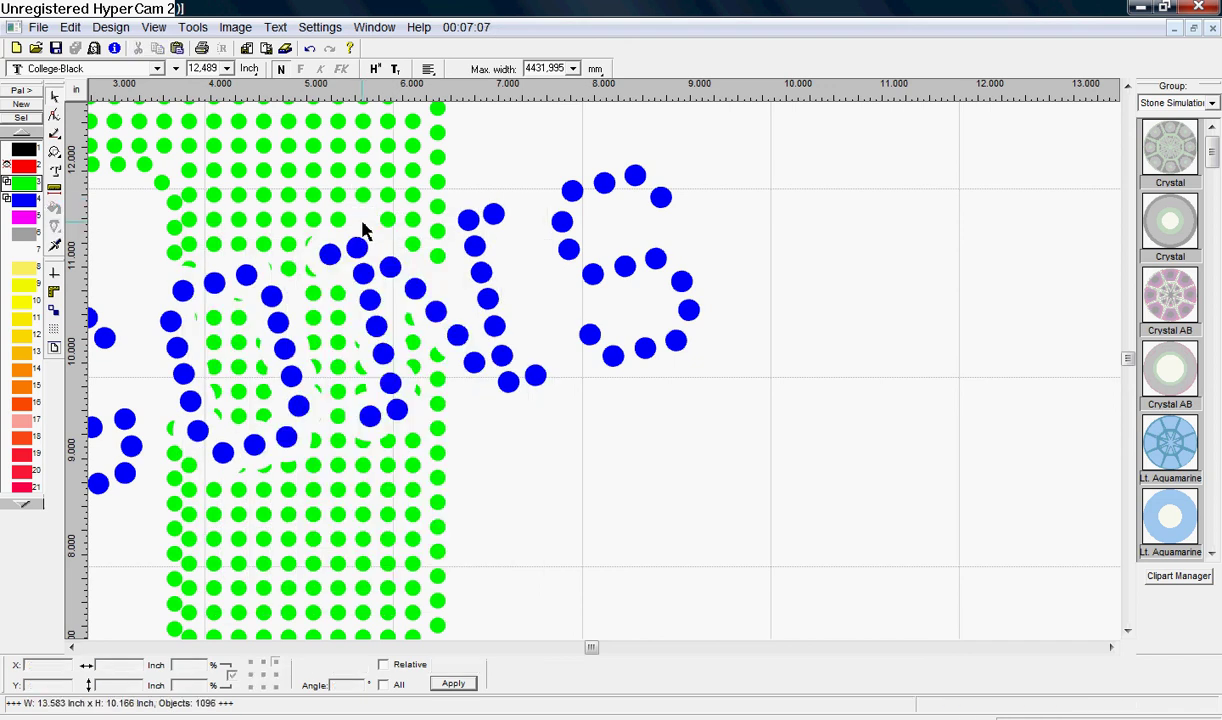
right_click(362, 224)
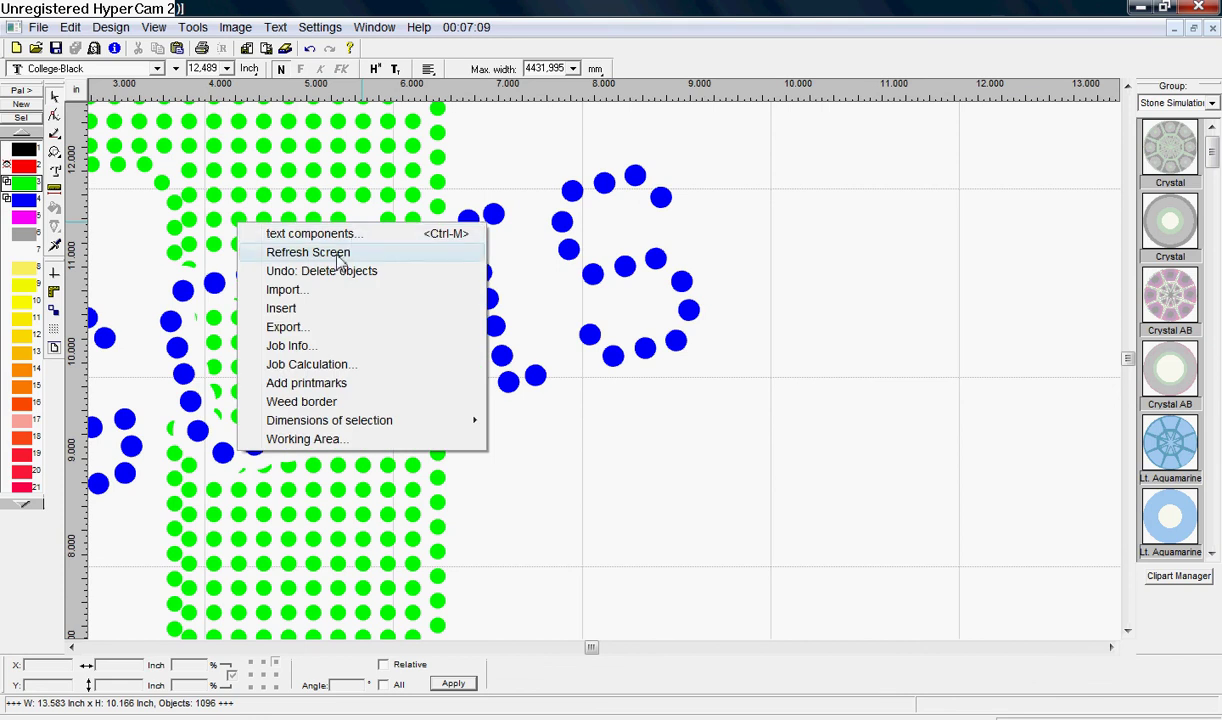
left_click(362, 253)
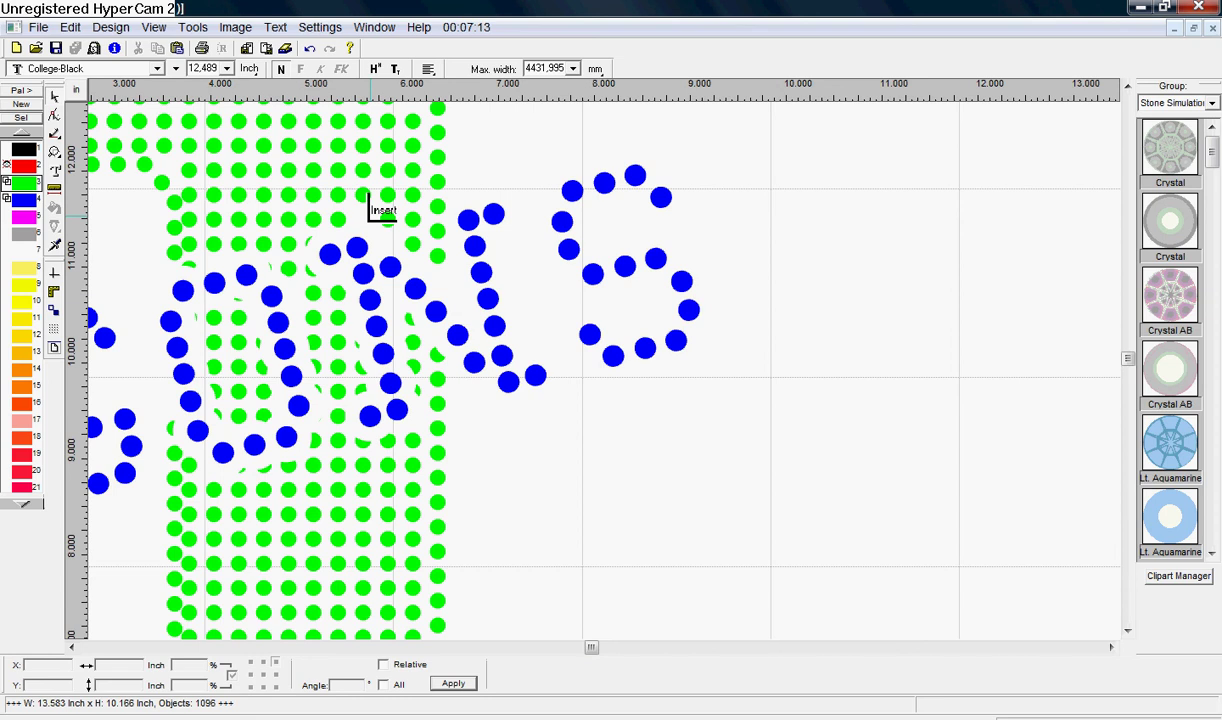
left_click(357, 225)
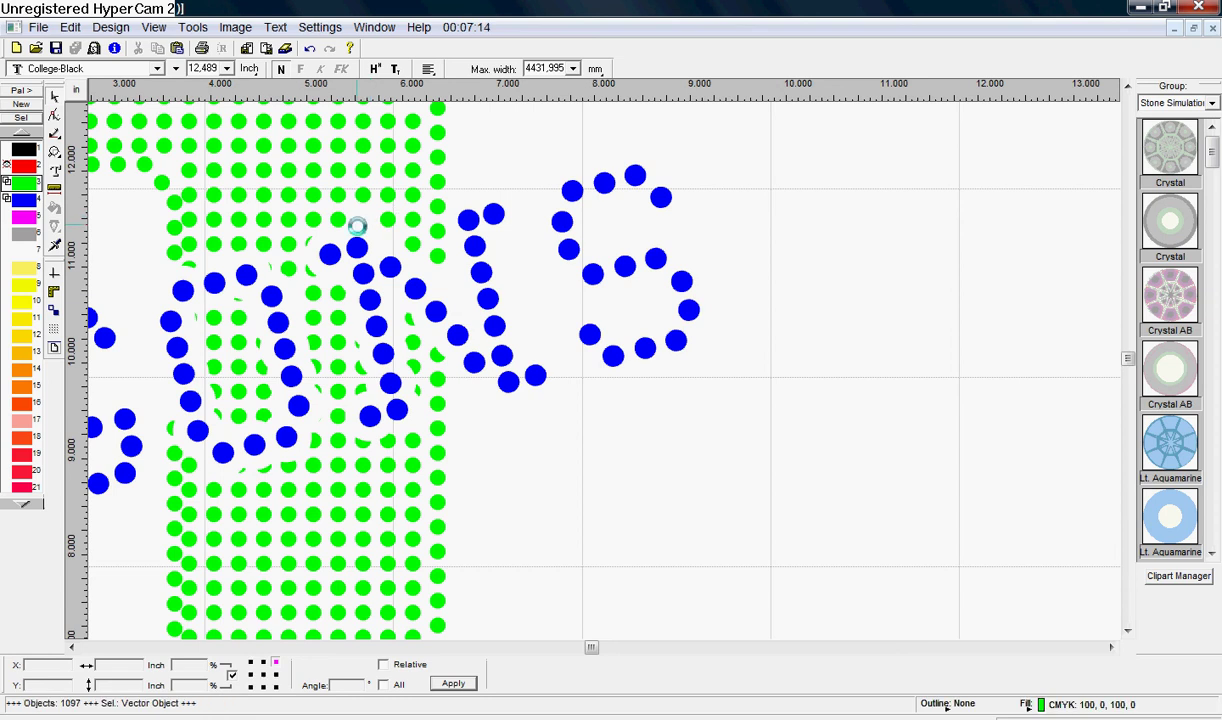
left_click_drag(357, 225, 410, 242)
key("Escape")
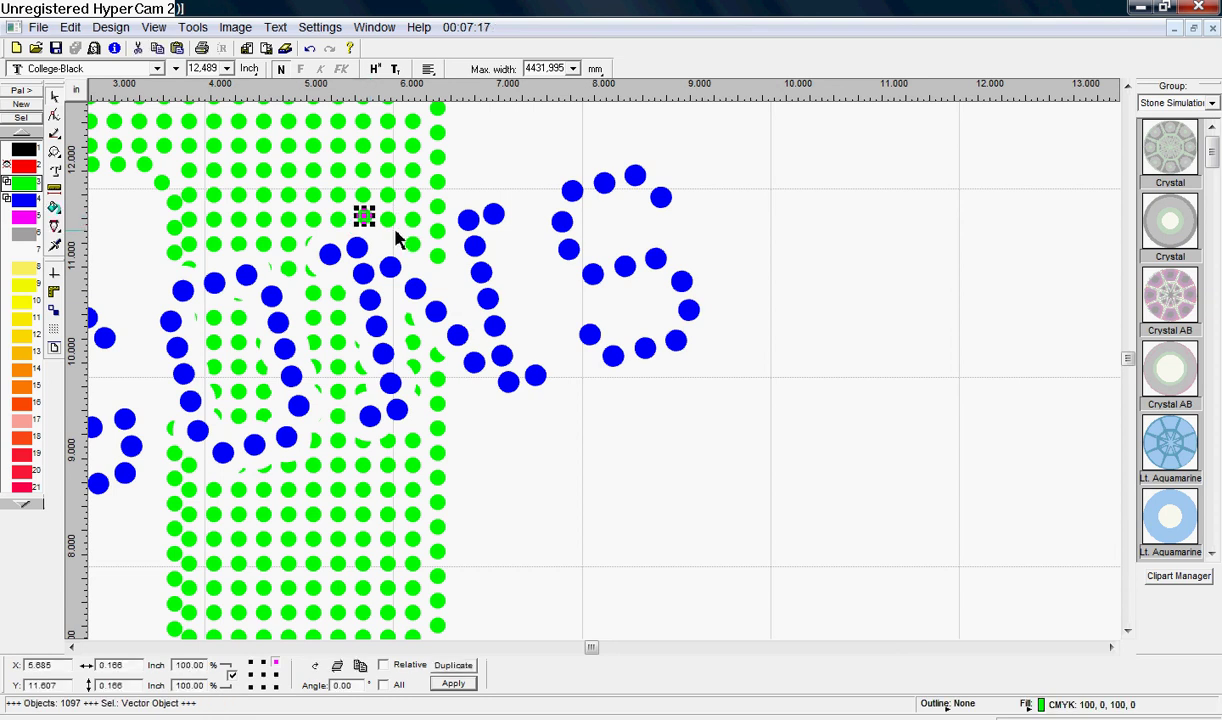
left_click(585, 457)
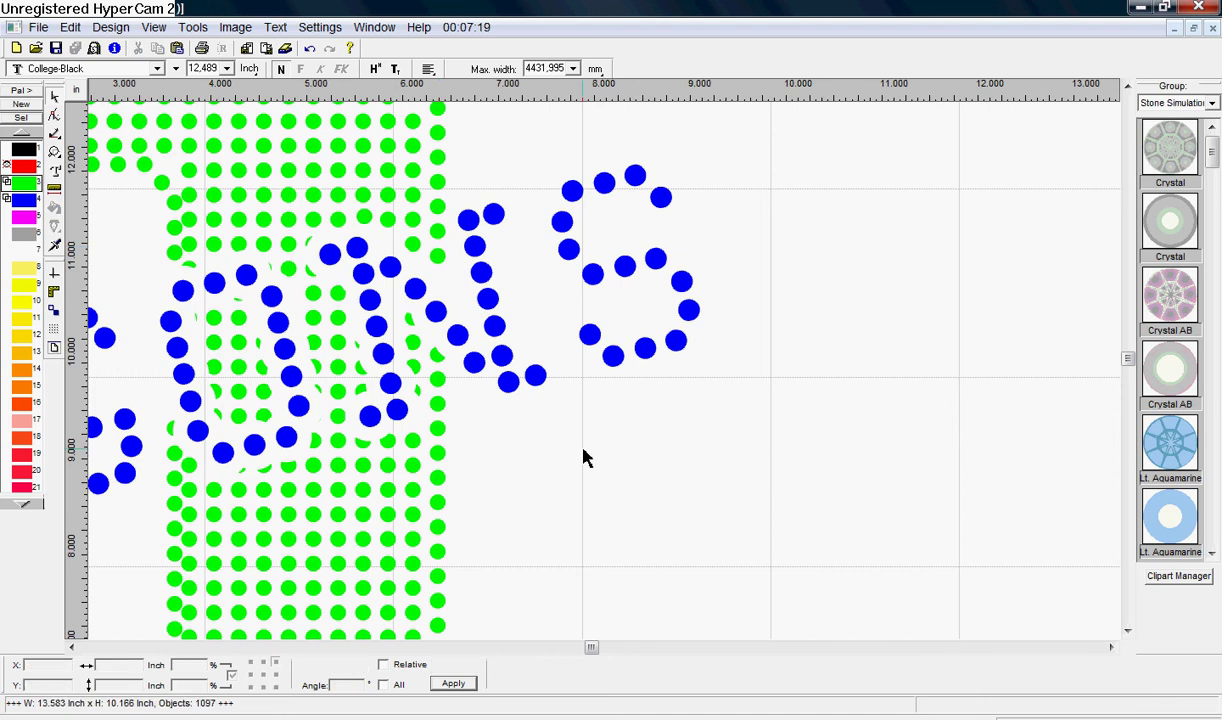
left_click(361, 220)
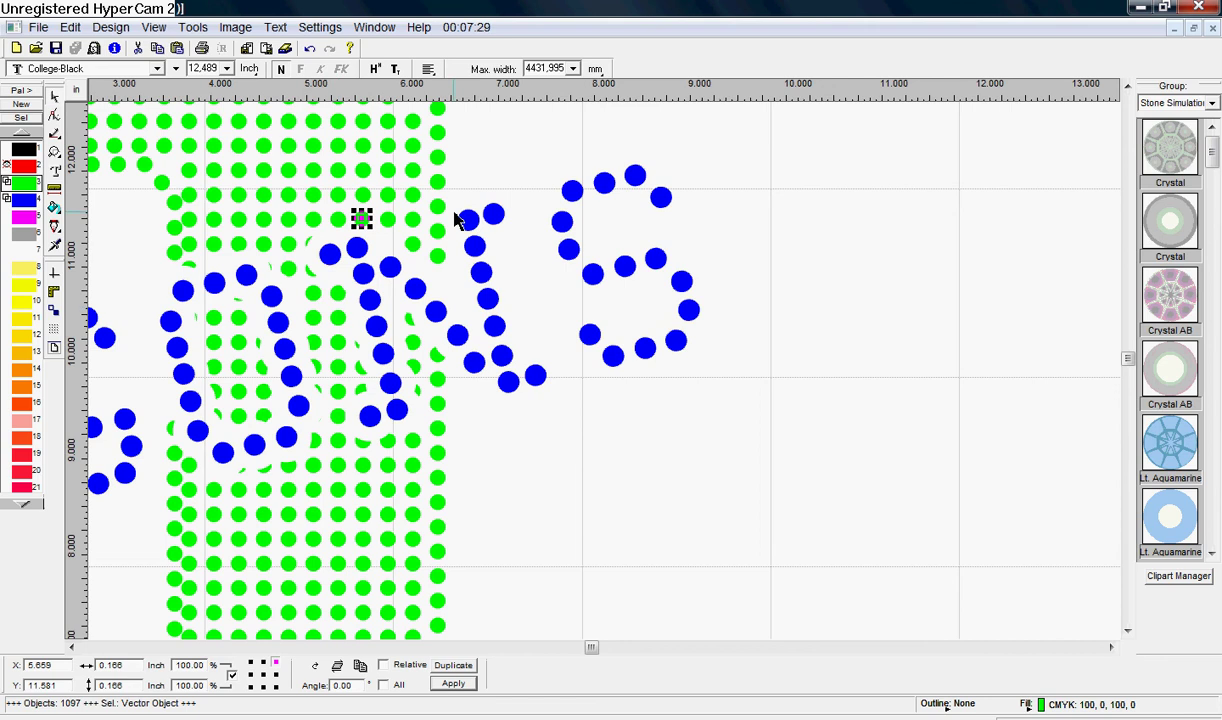
Switch to the file explorer and open the "welding sample cleaned" image from T-SHIRT FORUM and "Q-SAVAGES SMALL" from CSTOWN for viewing.
mouse_move(500, 718)
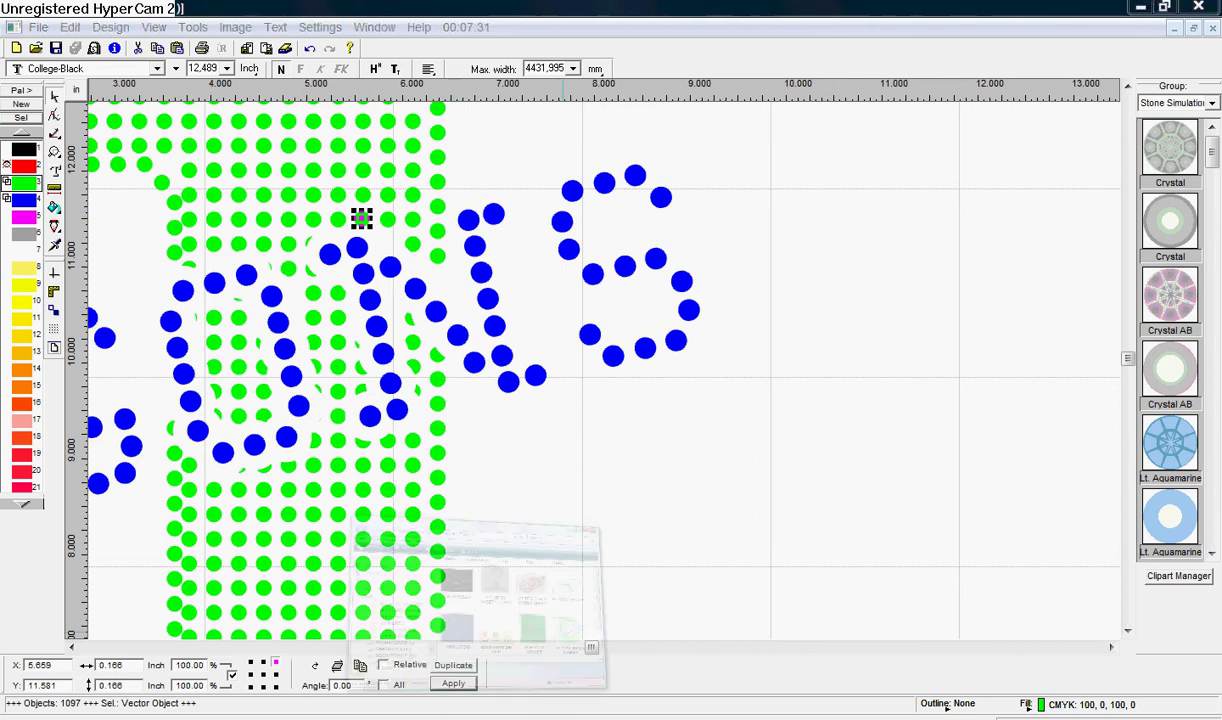
left_click(500, 665)
left_click(645, 428)
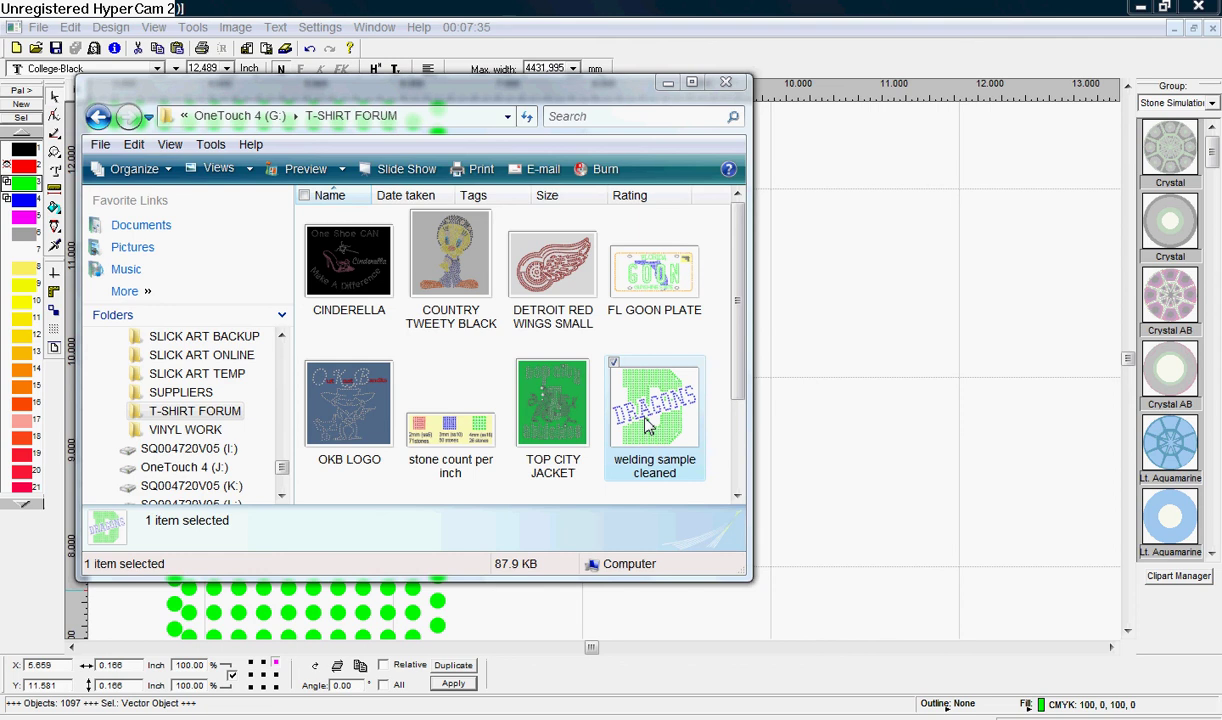
double_click(646, 425)
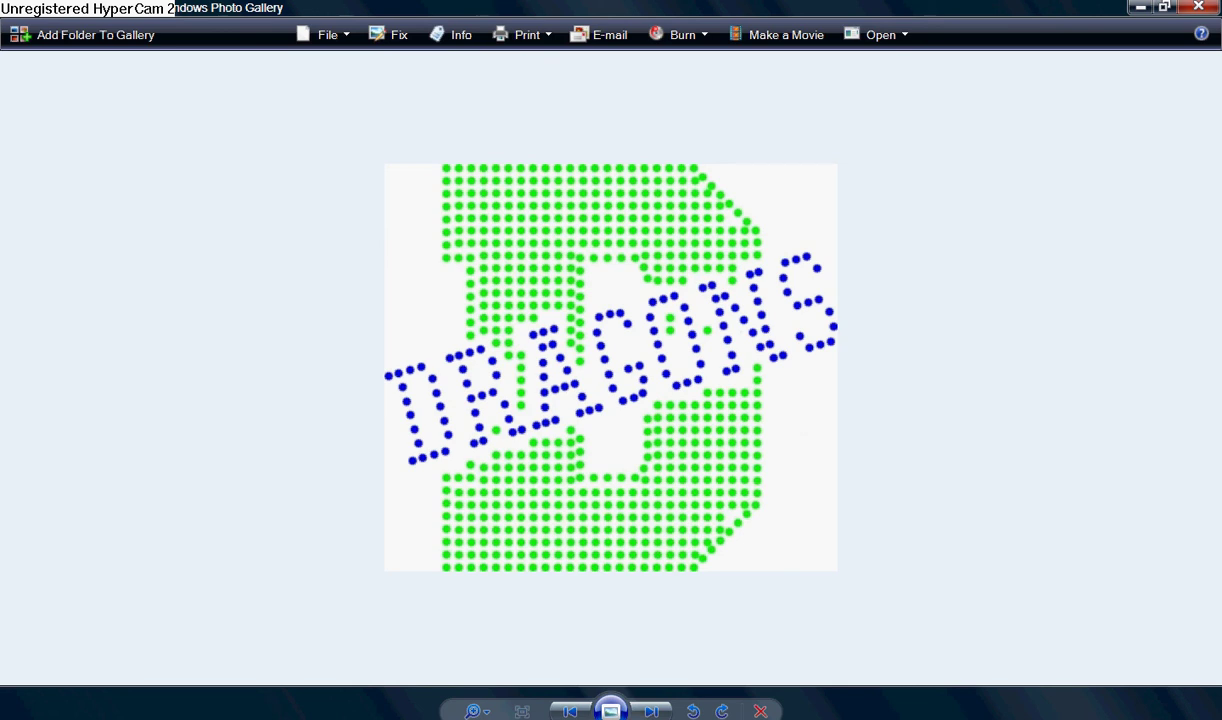
key("alt+Tab")
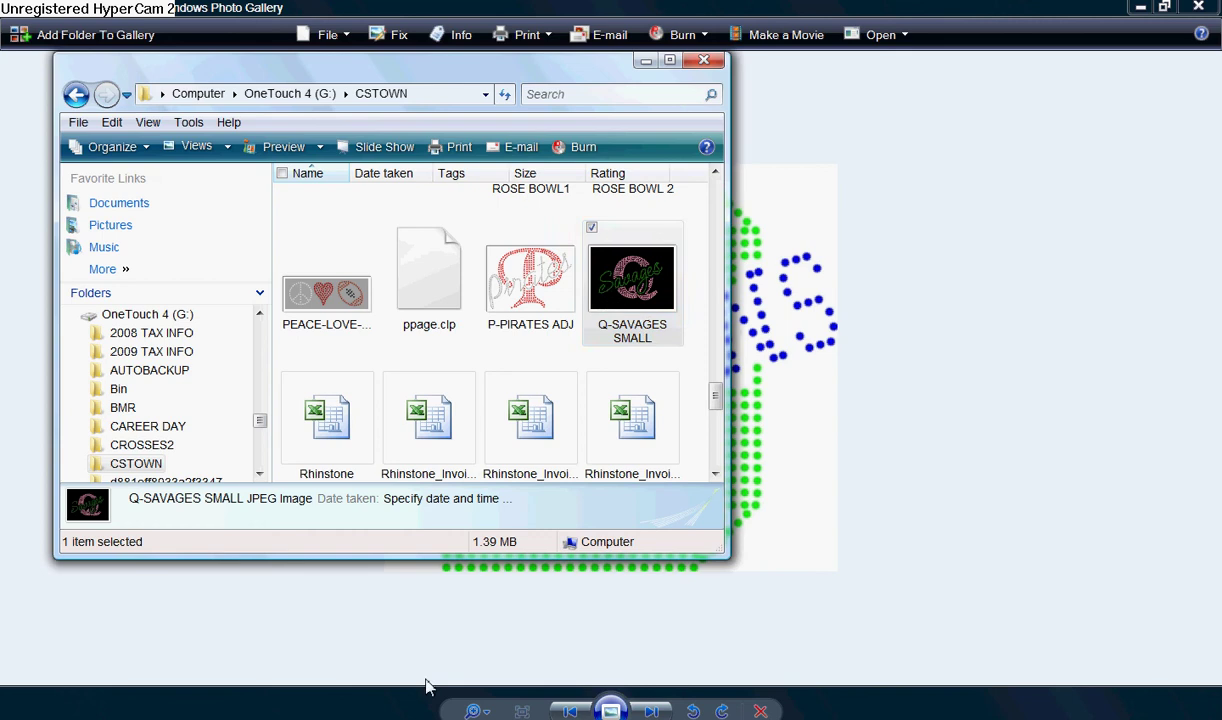
double_click(607, 291)
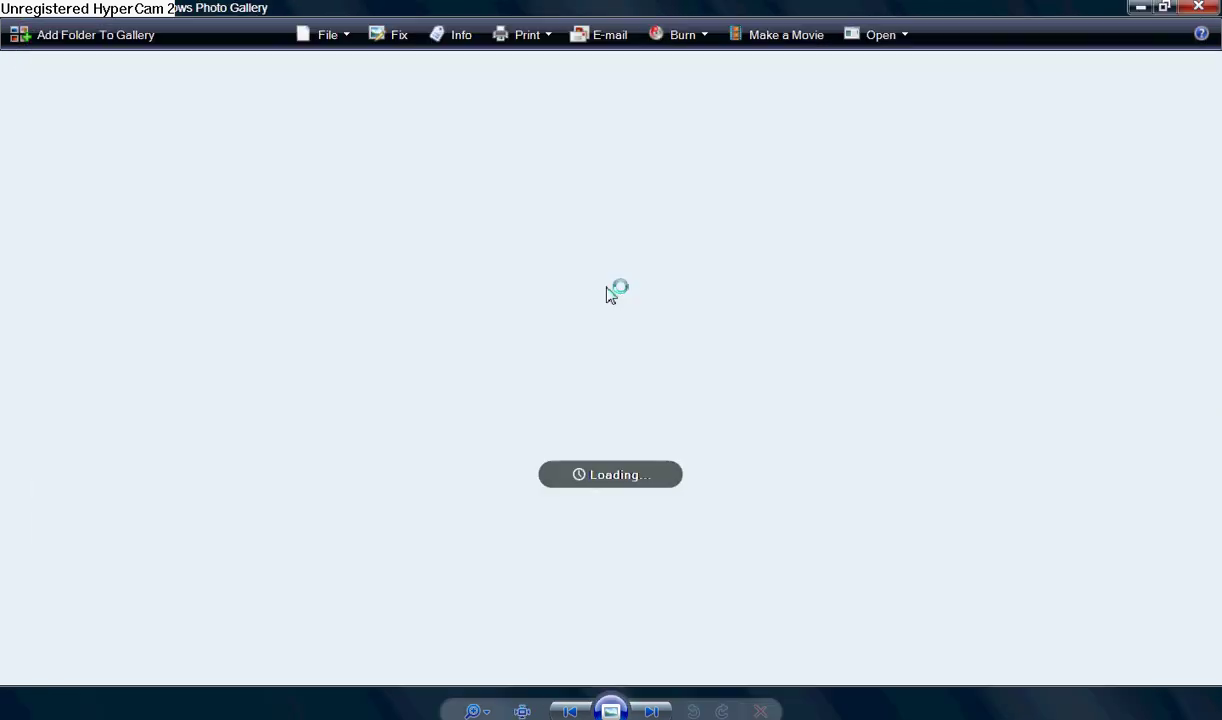